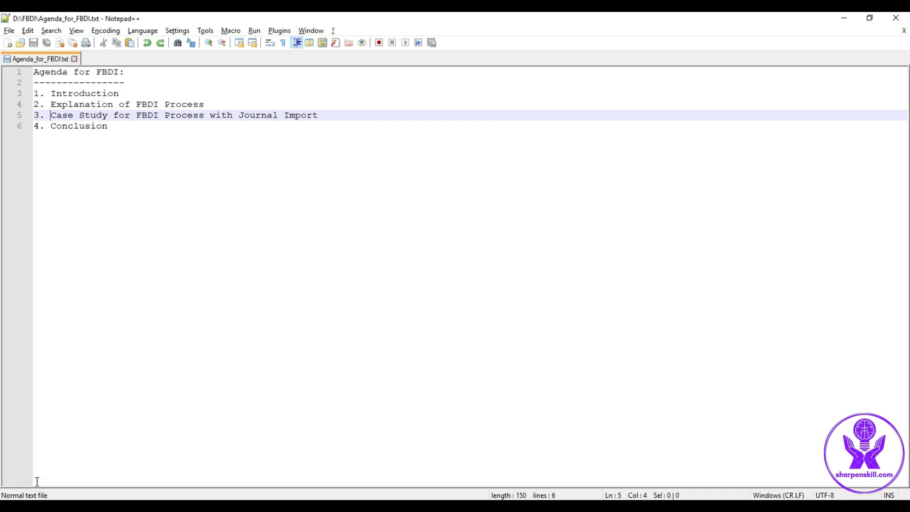
- In the browser, open the file-based data import guide for Financials Release 13 from the Oracle Enterprise Repository page
key(alt+Tab)
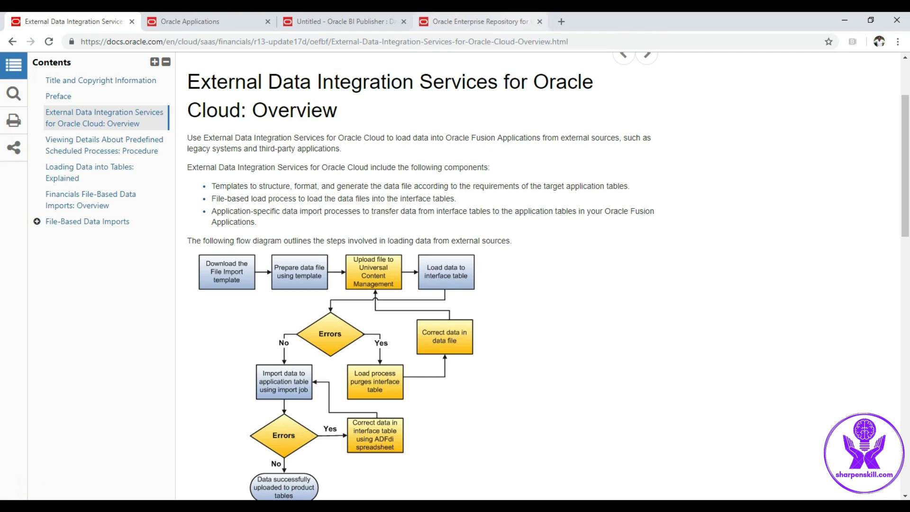
click(516, 22)
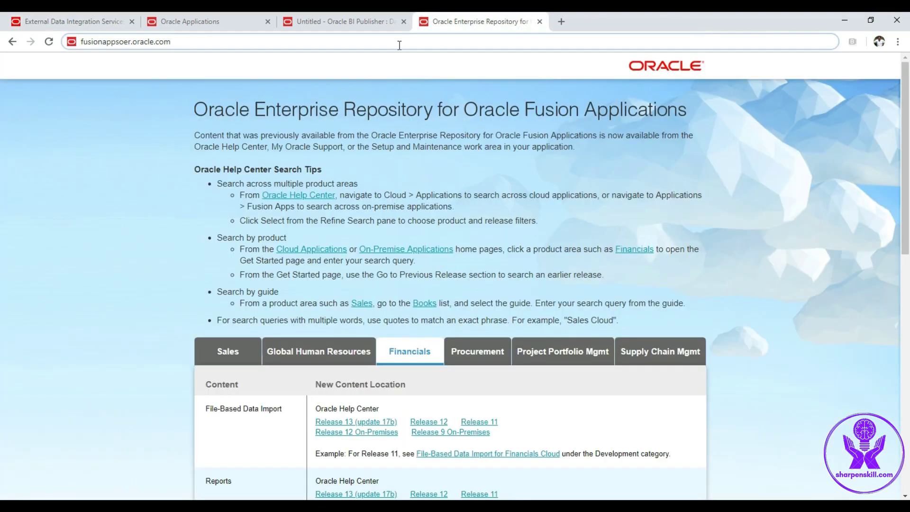
click(410, 353)
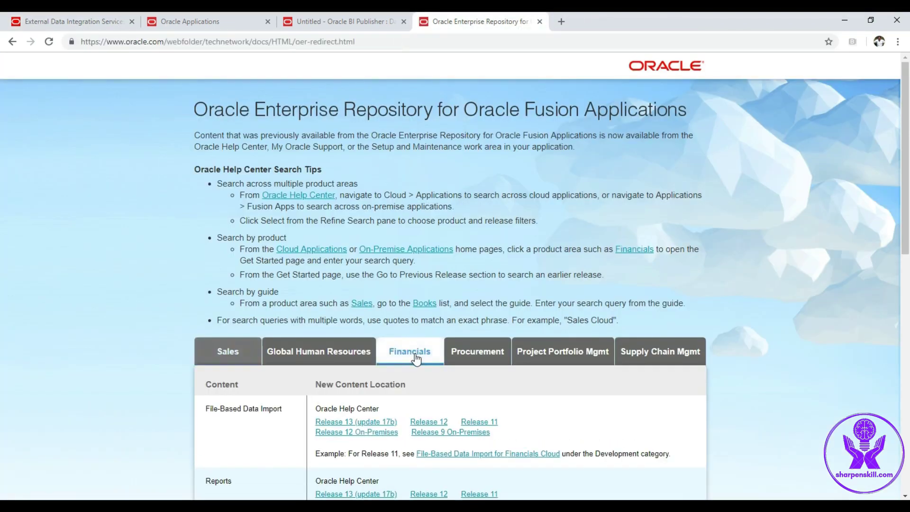
click(371, 423)
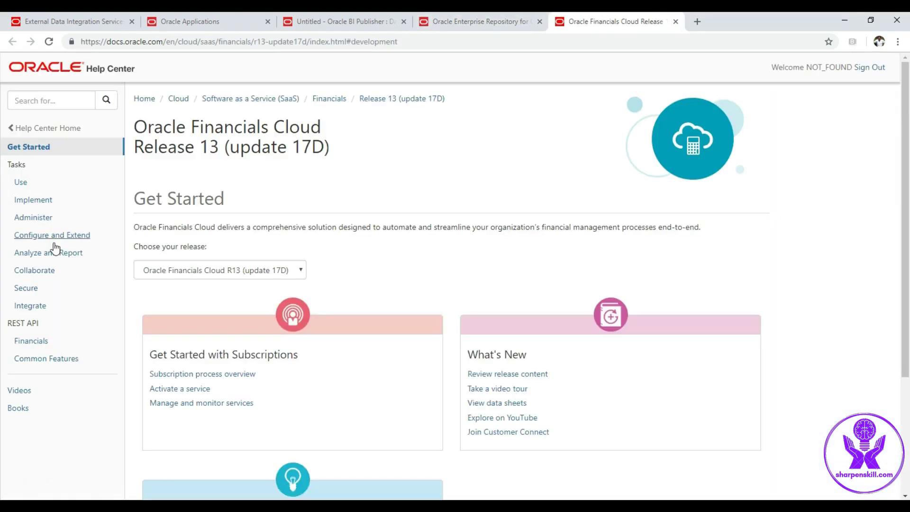
click(45, 218)
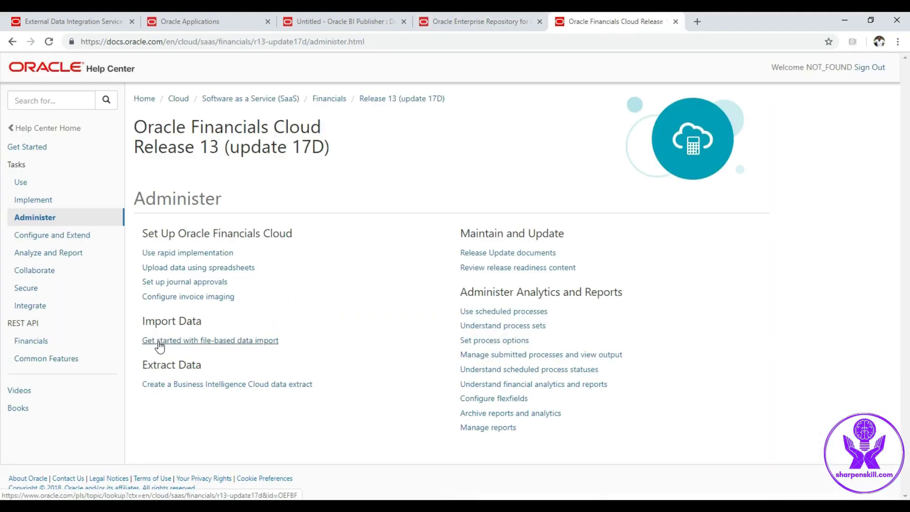
click(159, 347)
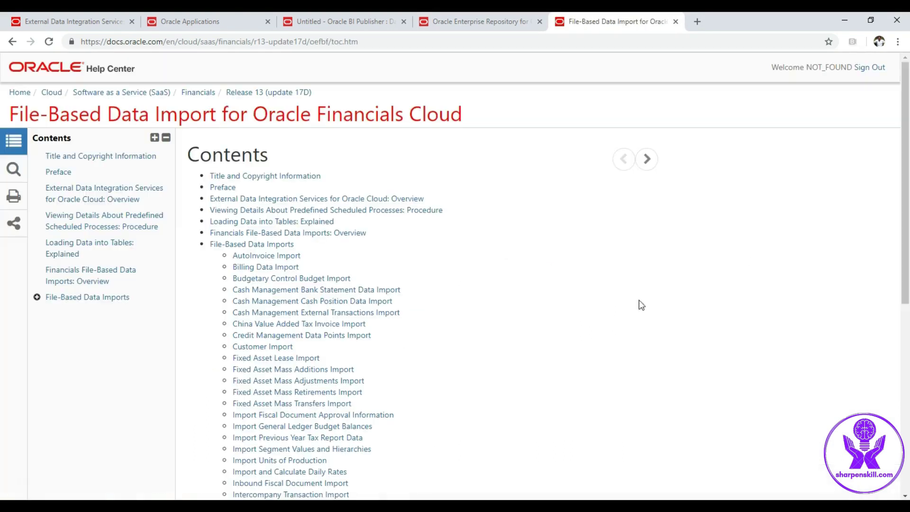
- Find the Journal Import topic in the guide's contents and open its XLSM template, JournalImportTemplate.xlsm
scroll(907, 236, down, 2)
drag(907, 236, 907, 260)
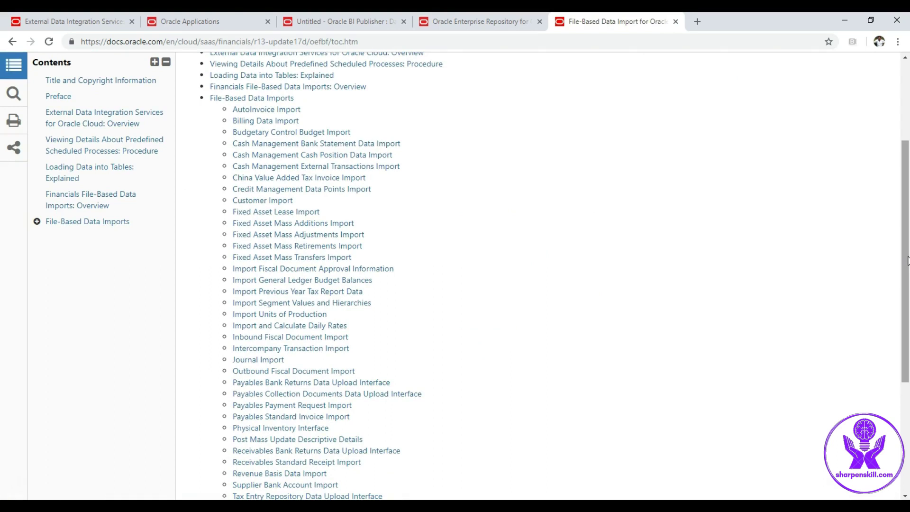
drag(907, 261, 907, 294)
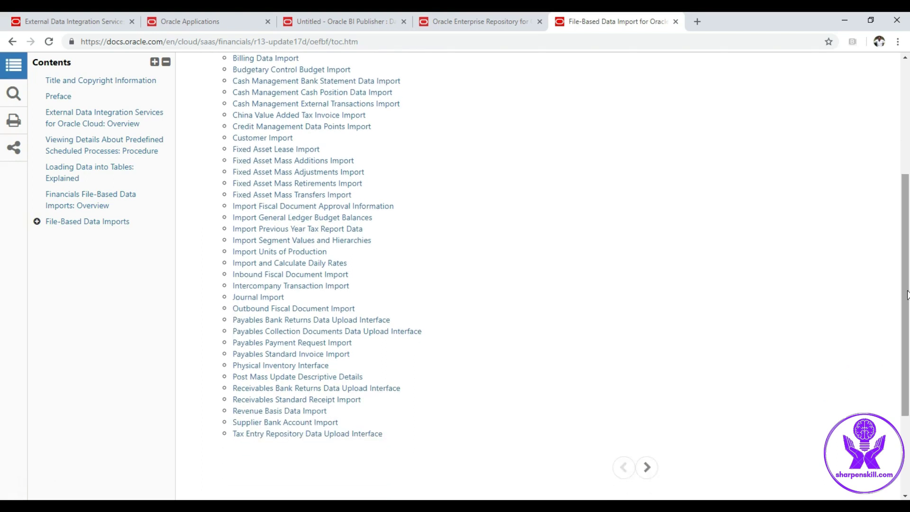
click(248, 304)
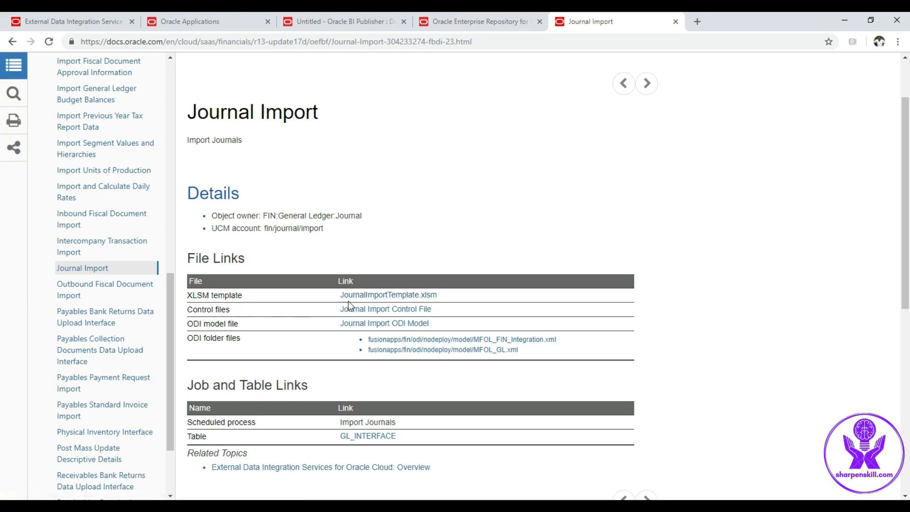
click(360, 296)
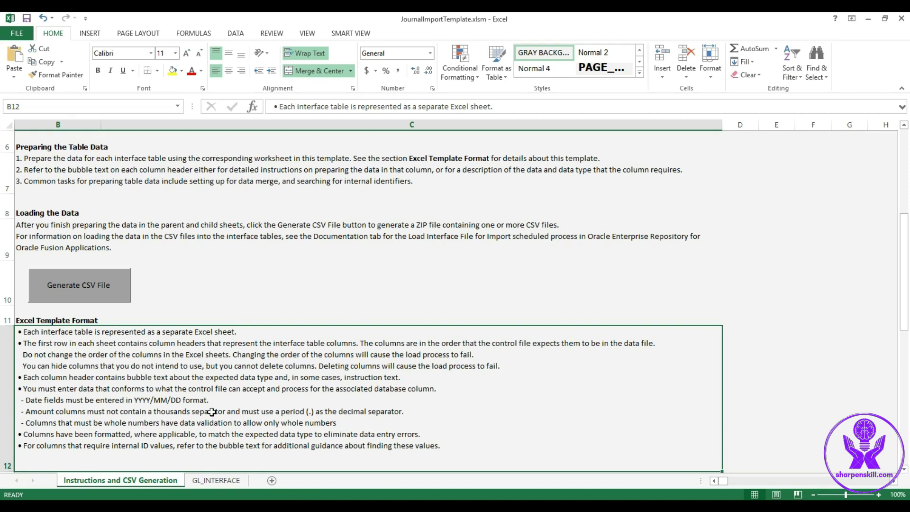
- Examine the template's GL_INTERFACE sheet and CSV generation instructions, including the Status Code and Ledger ID of the first journal line
click(211, 481)
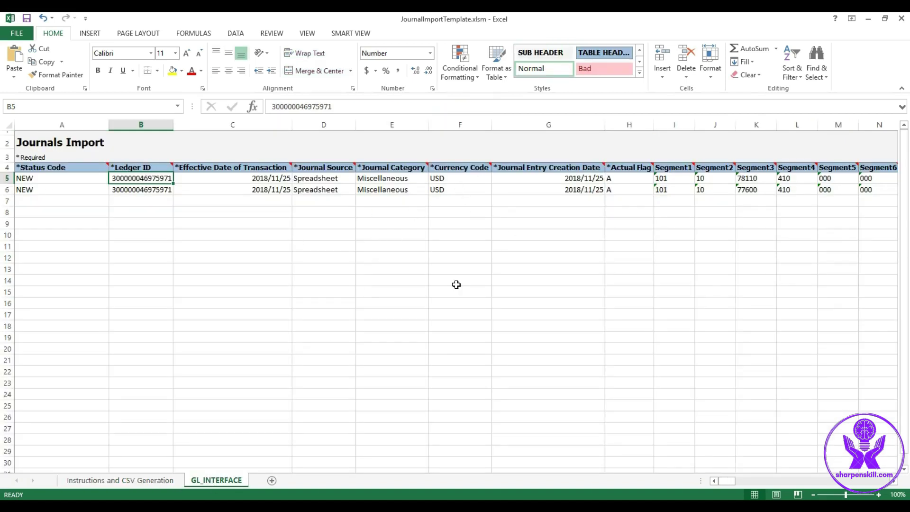
click(147, 482)
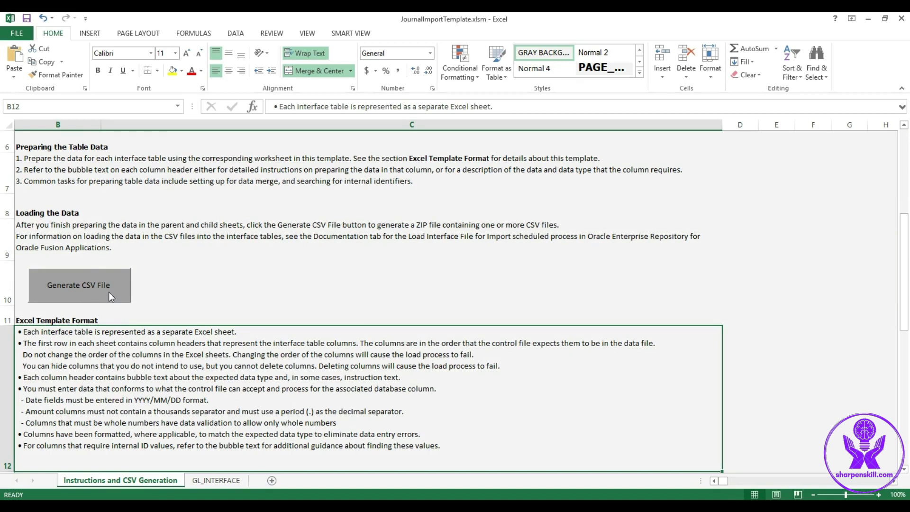
click(227, 481)
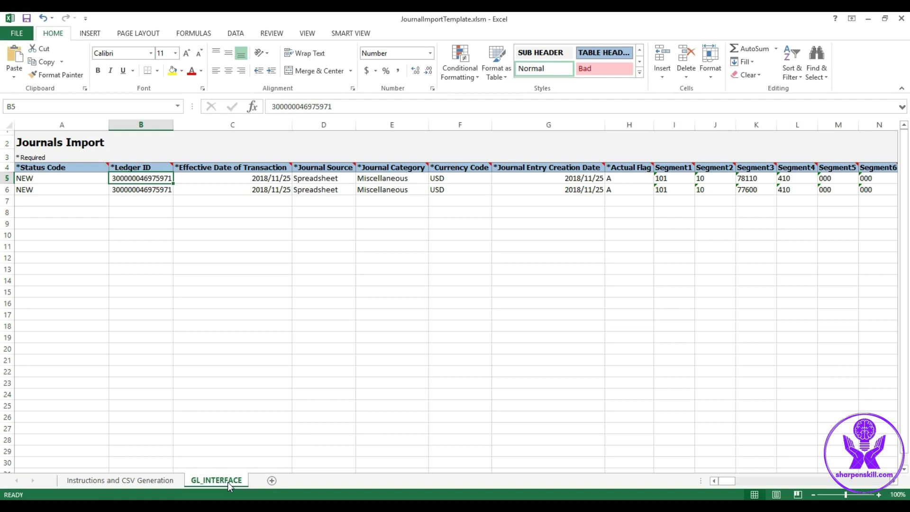
click(75, 180)
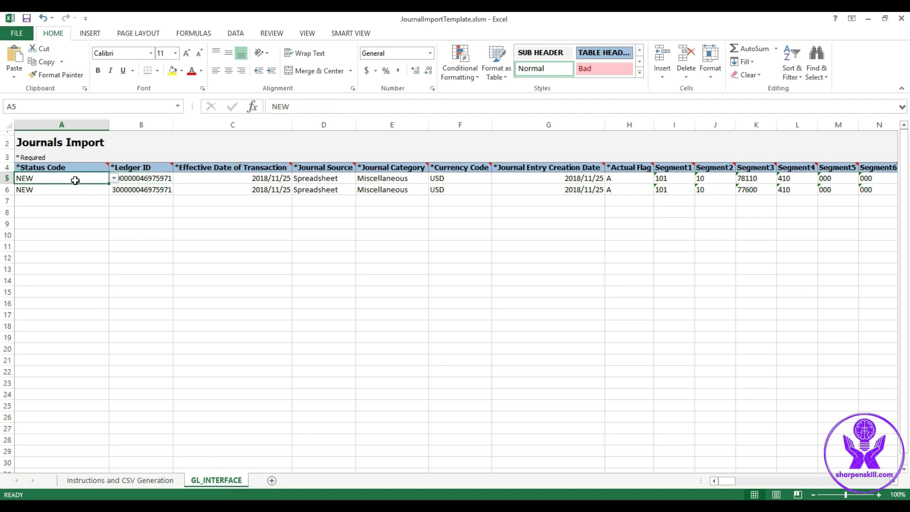
click(137, 180)
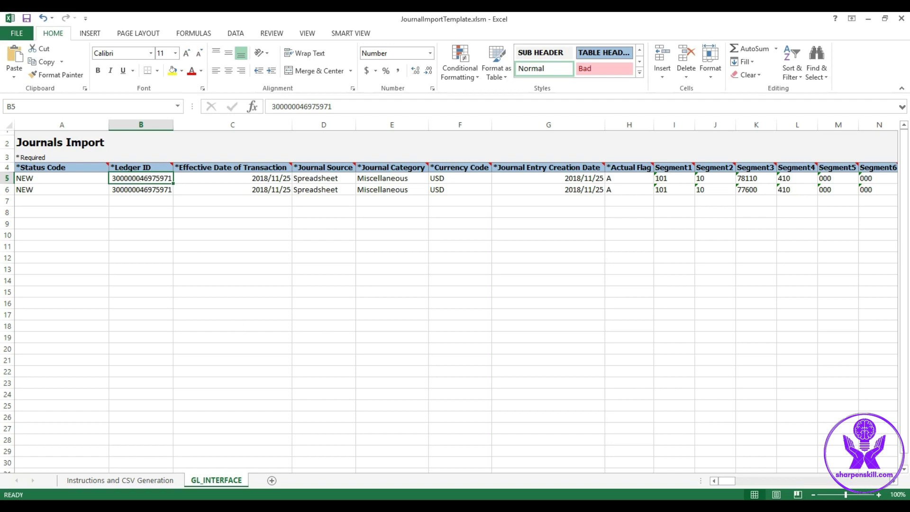
- Switch to Oracle Business Intelligence in the browser and create a new data model
click(187, 480)
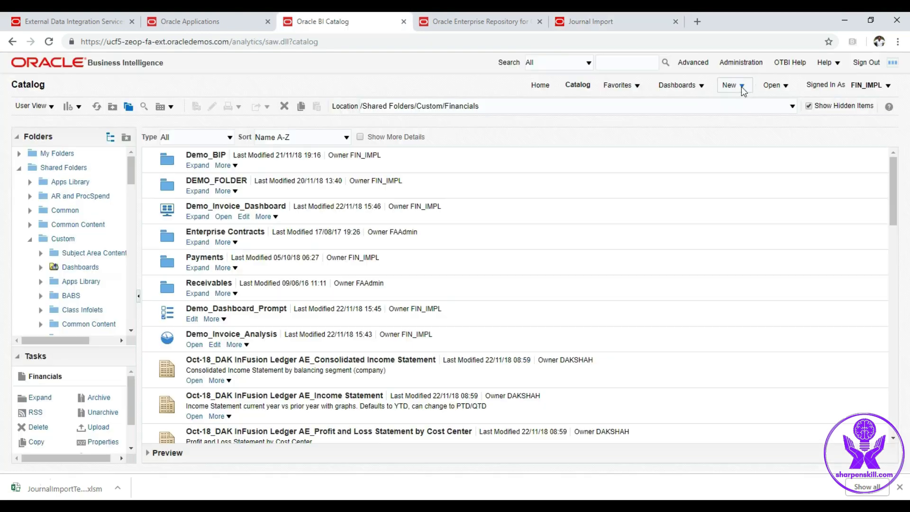
click(741, 86)
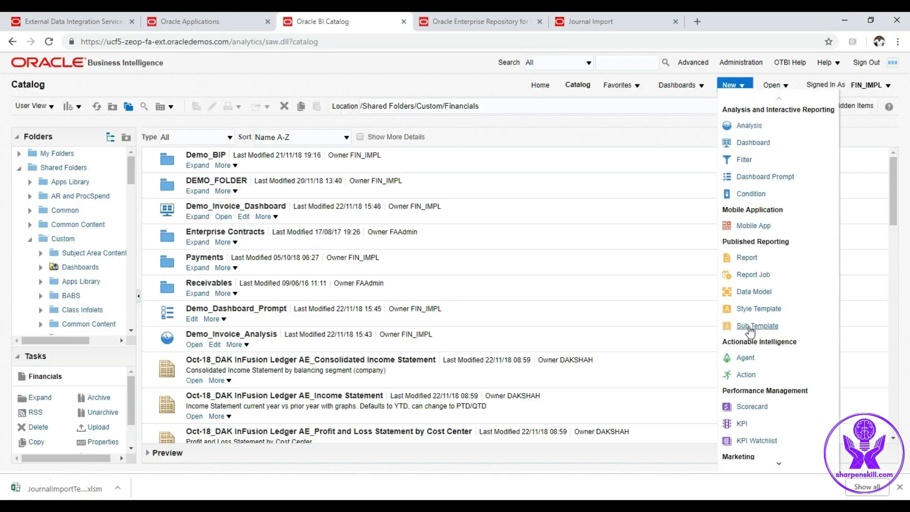
click(767, 295)
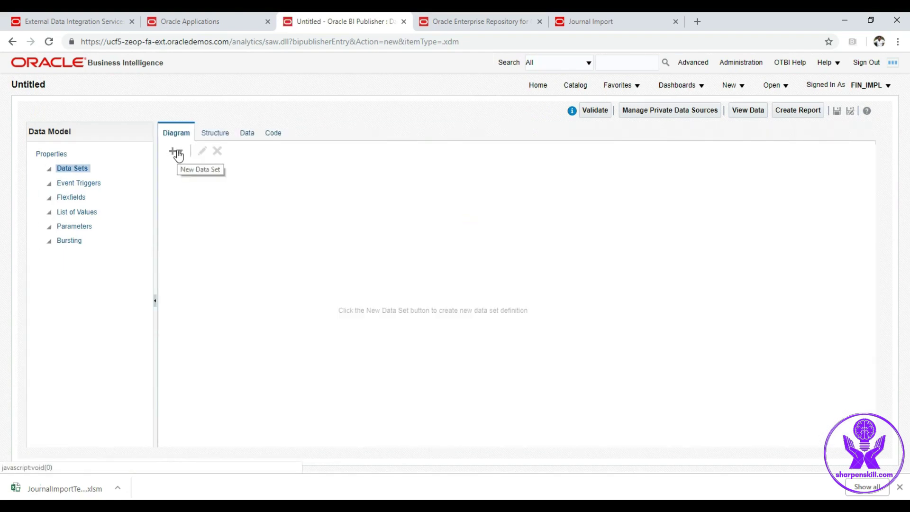
- Start a SQL Query data set named SAMPLE_DS with ApplicationDB_FSCM as its data source
click(178, 152)
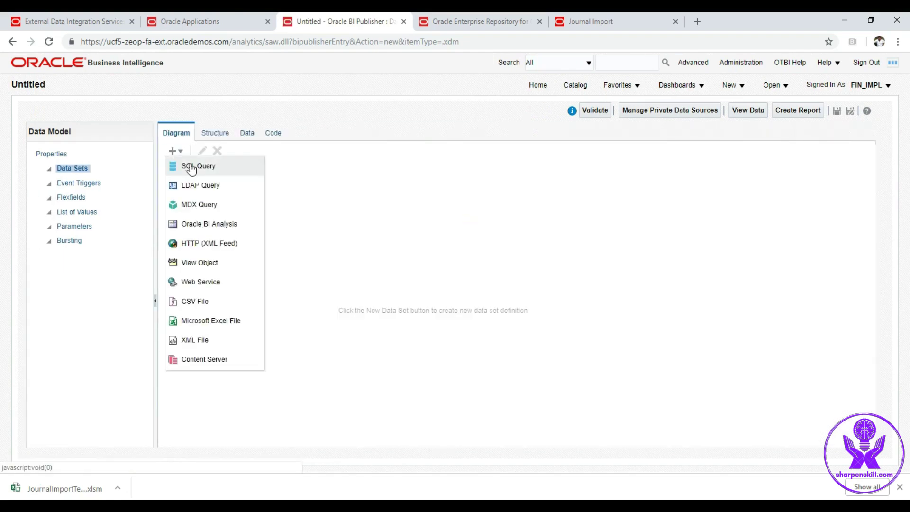
click(191, 166)
click(399, 190)
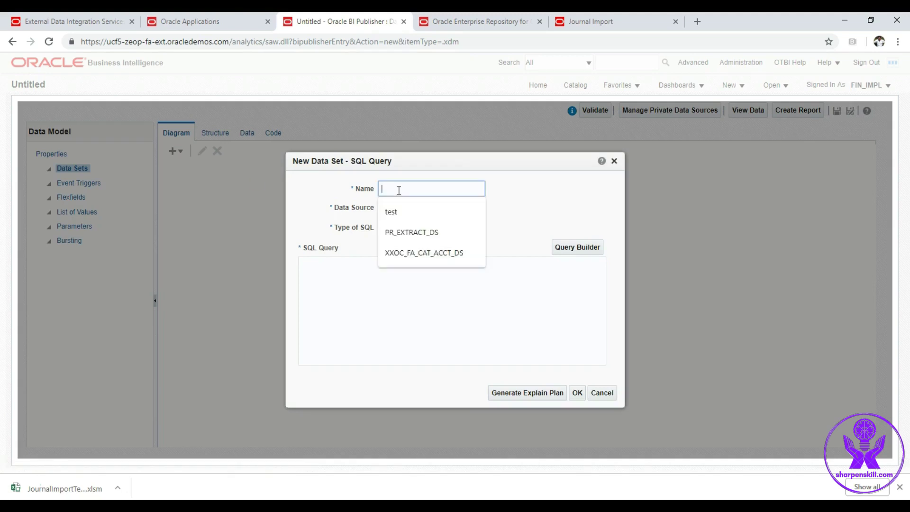
text(SAMPLE_DS)
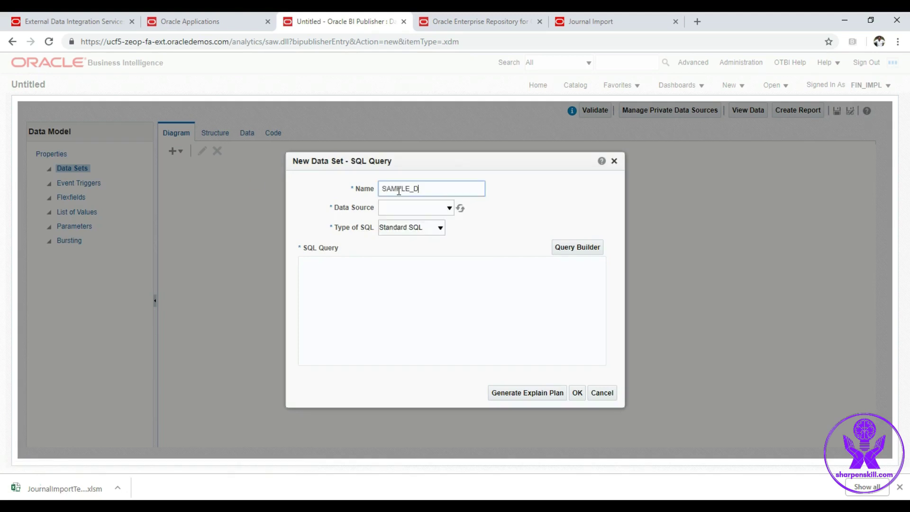
click(448, 209)
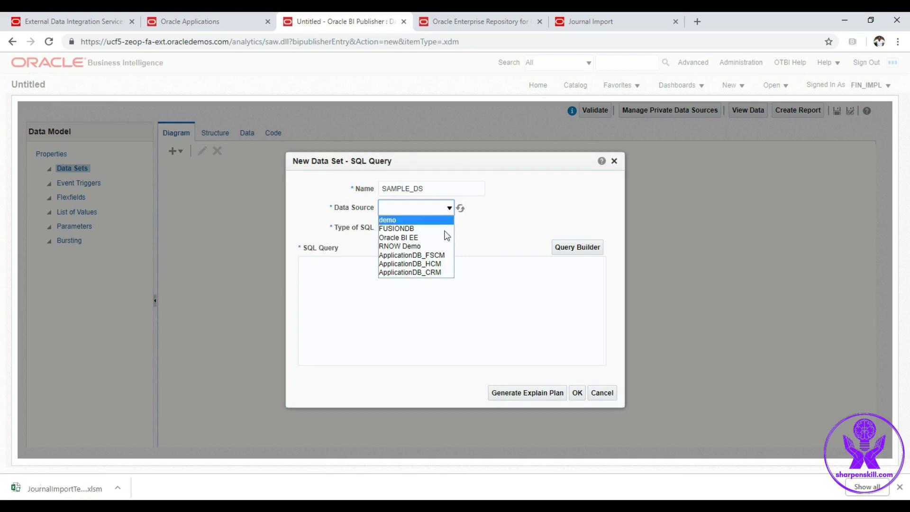
click(447, 256)
- Enter the query select * from gl_ledgers where name like 'US%' and save the data set definition
click(429, 279)
text(select)
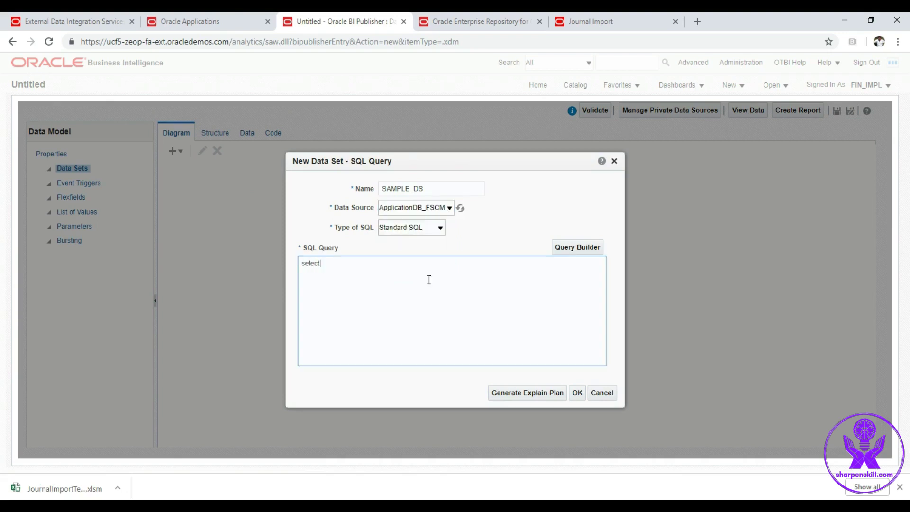
text( * from gl_ledgers where name like 'US%)
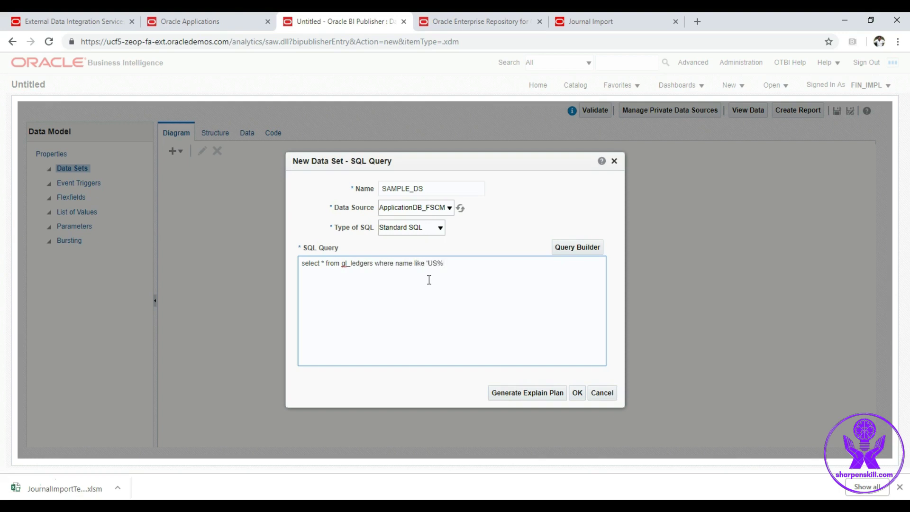
click(576, 393)
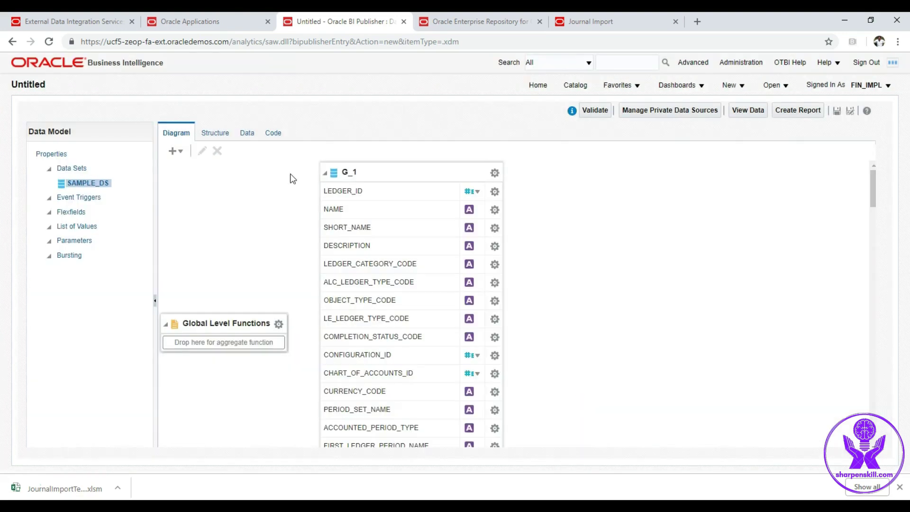
- View up to 100 rows of the query data as a table and highlight the US Primary Ledger's LEDGER_ID
click(247, 133)
click(207, 159)
click(202, 197)
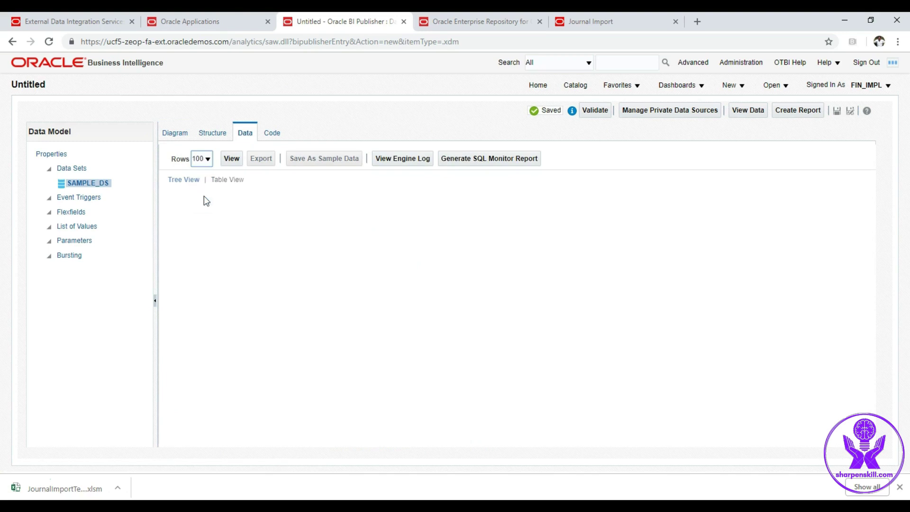
click(230, 161)
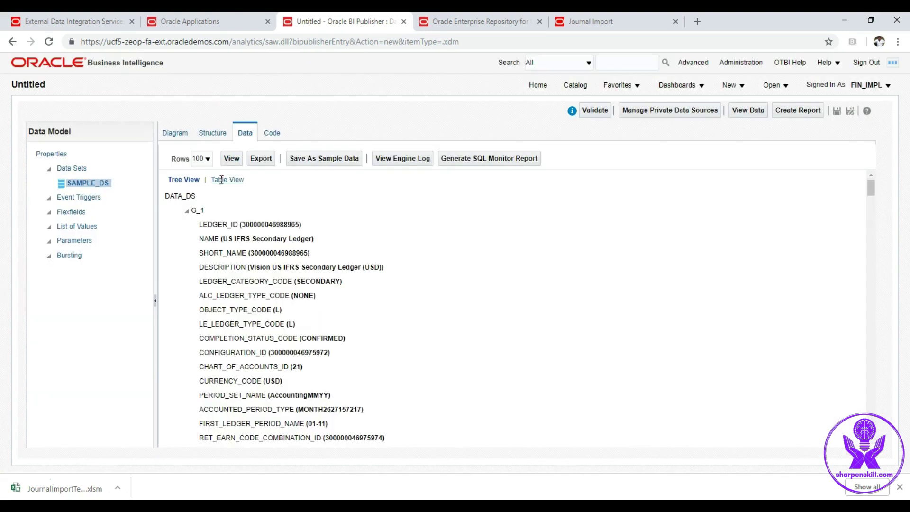
click(221, 180)
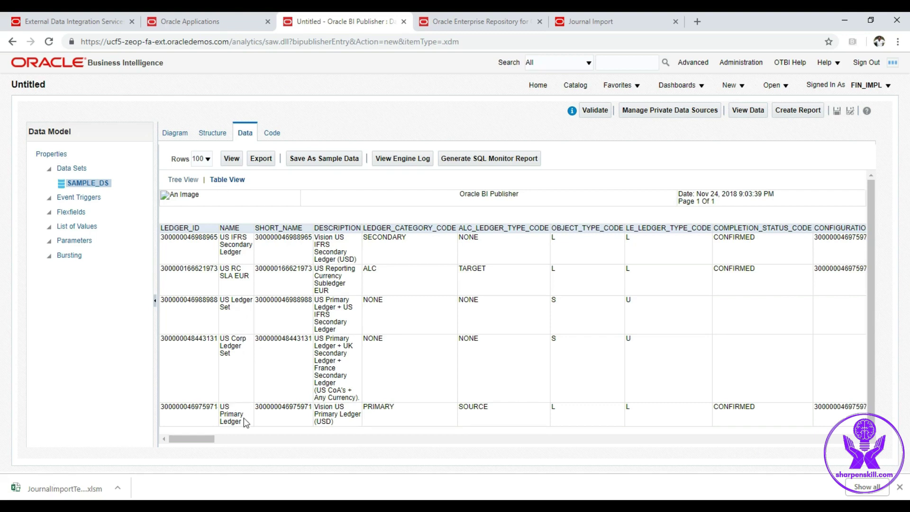
double_click(188, 408)
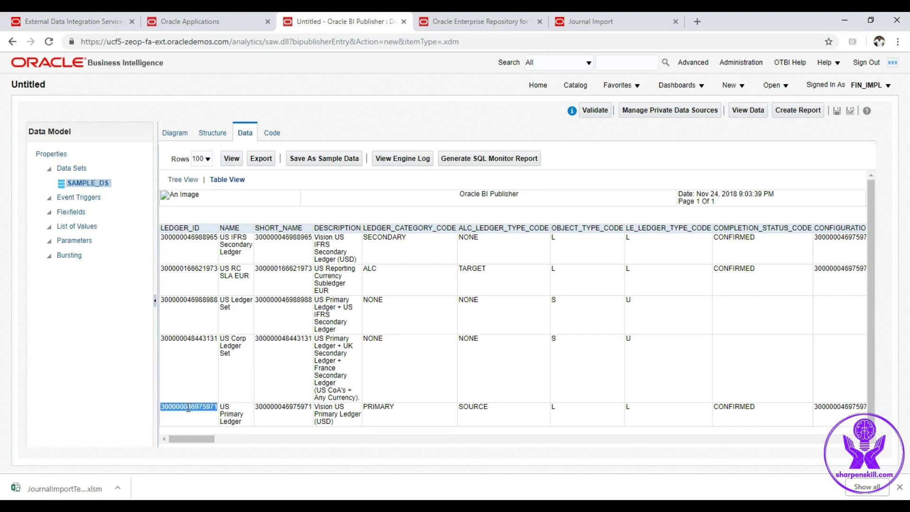
- Return to the Excel template and check the first journal line's Ledger ID, Effective Date of Transaction and Journal Source
key(alt+Tab)
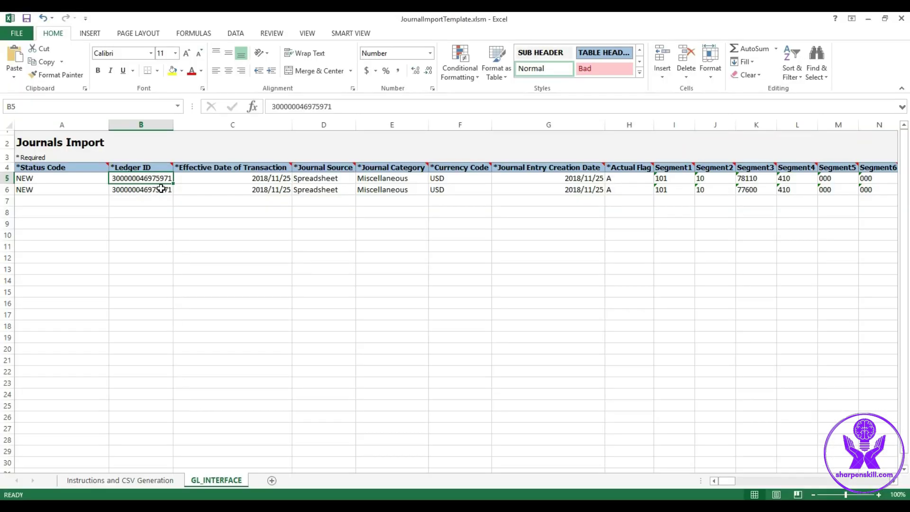
click(216, 180)
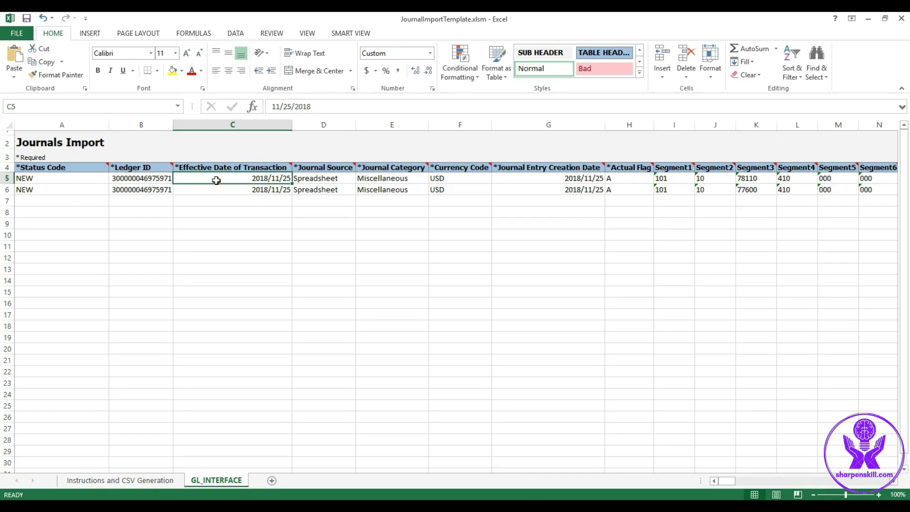
key(Right)
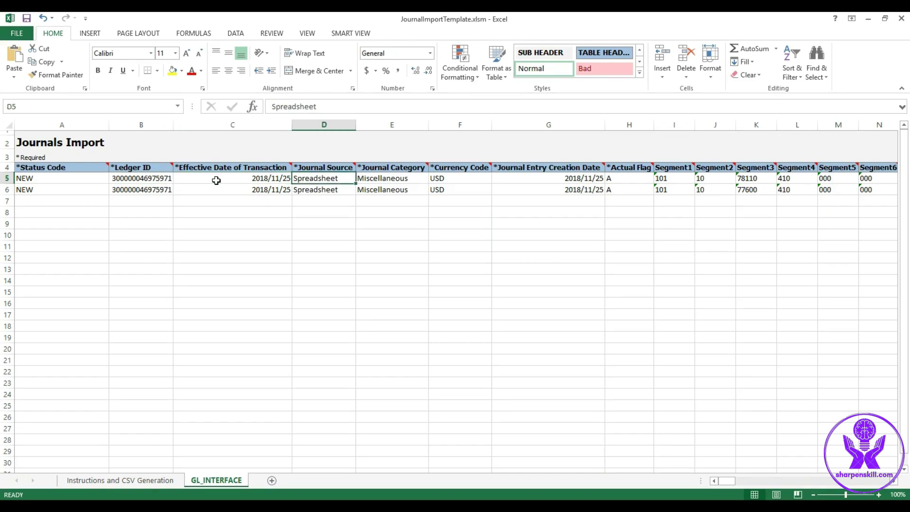
- Switch to Oracle BI Publisher and change the SAMPLE_DS query to select * from gl_je_sources
key(alt+Tab)
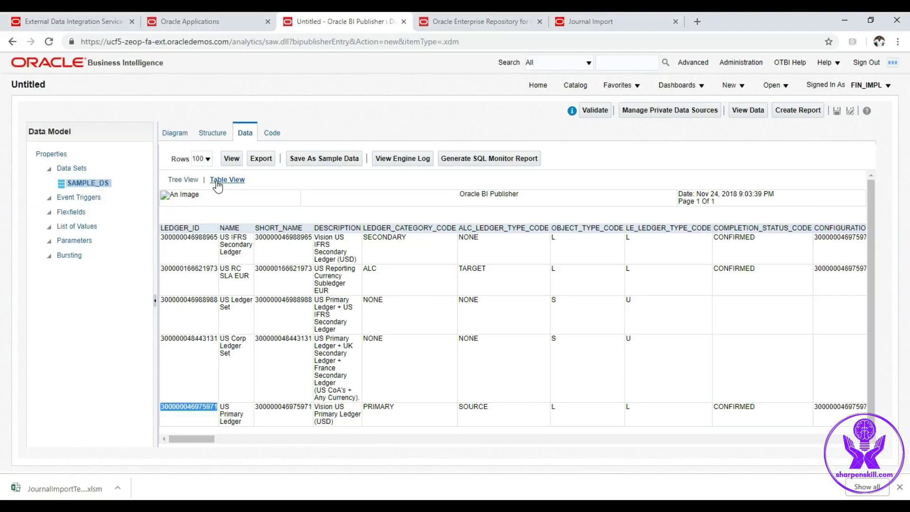
click(175, 134)
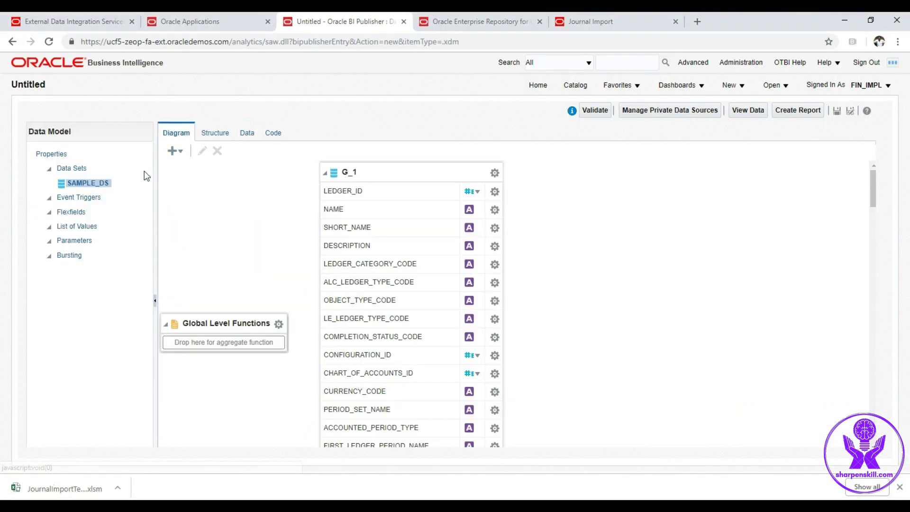
click(104, 183)
click(201, 152)
drag(456, 262, 350, 263)
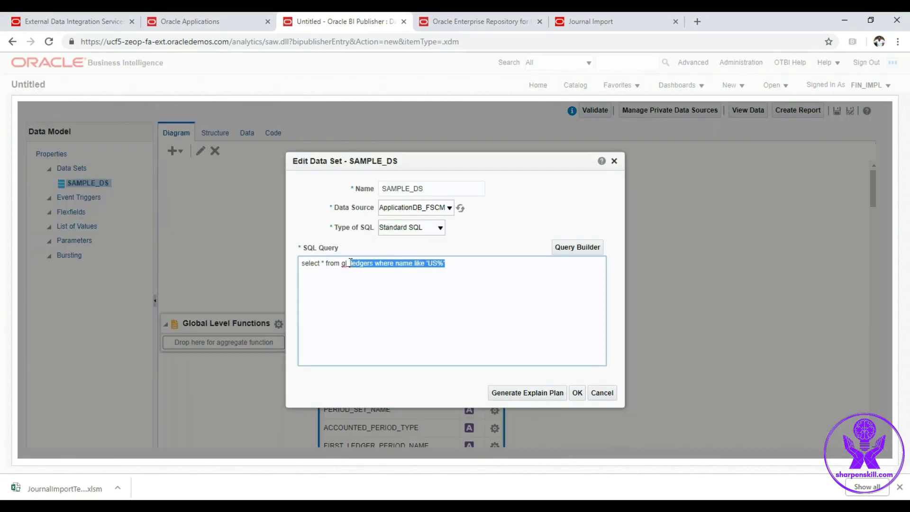
text(je_source)
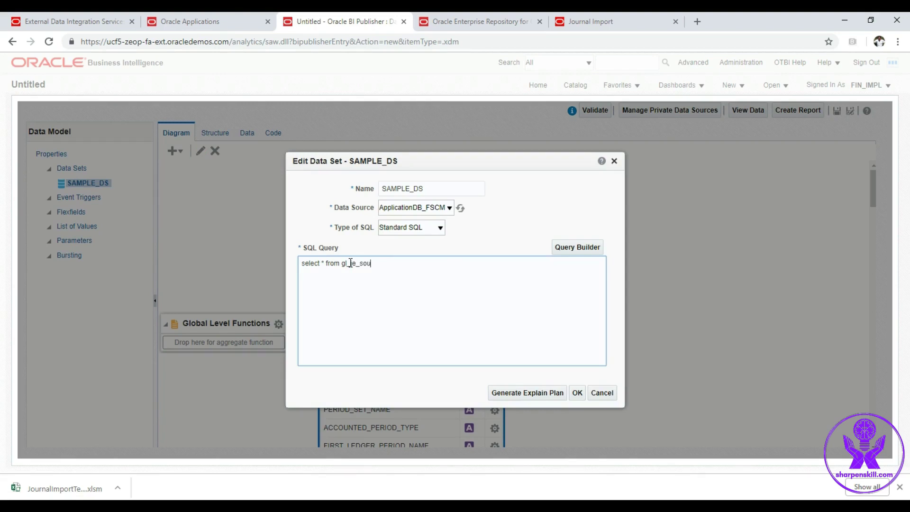
click(577, 397)
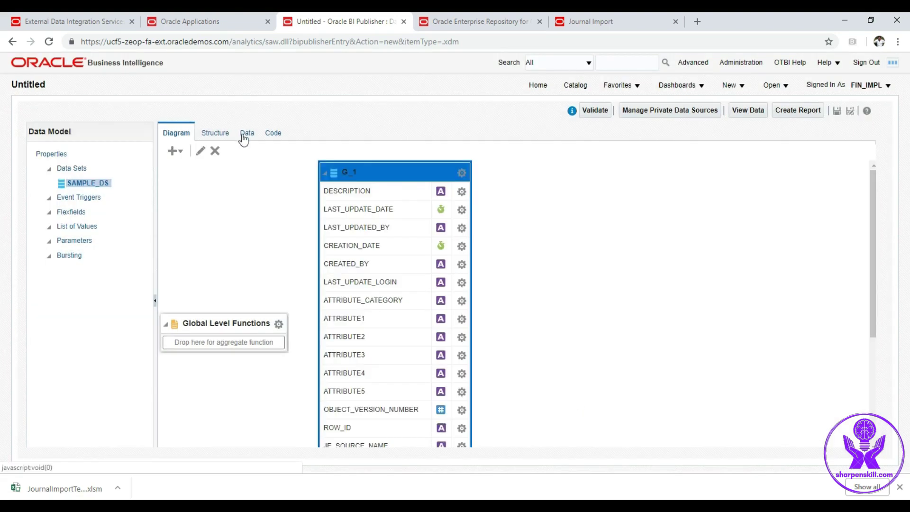
- View up to 100 rows of the journal sources as a table and highlight the JE_SOURCE_NAME Spreadsheet
click(244, 134)
click(207, 159)
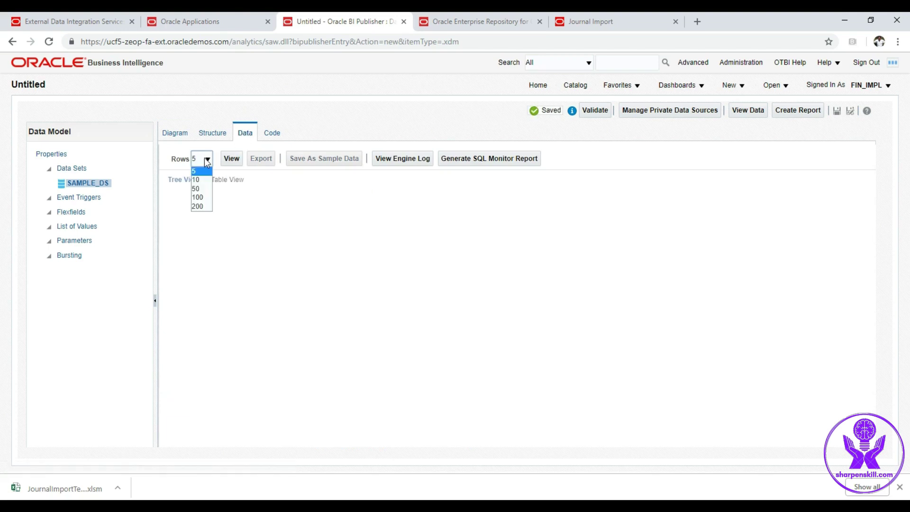
click(204, 196)
click(232, 159)
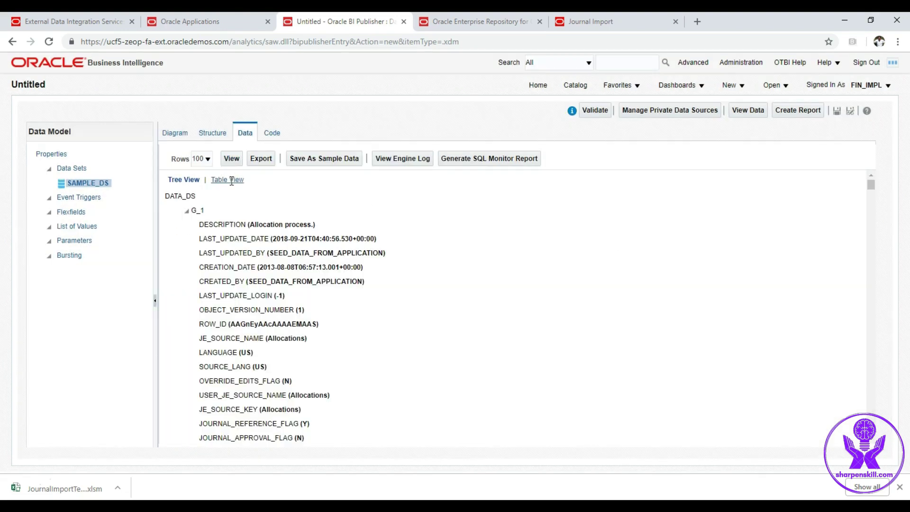
click(230, 179)
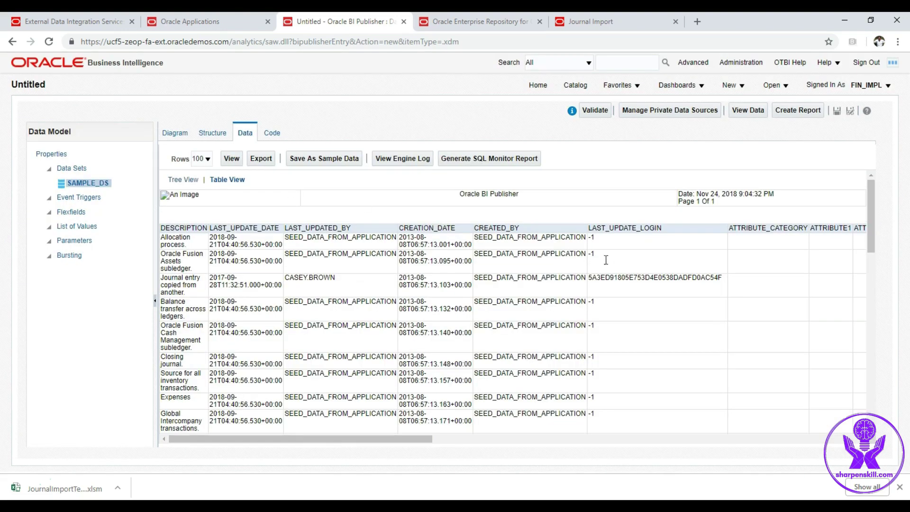
drag(870, 206, 877, 349)
double_click(171, 251)
drag(398, 442, 648, 448)
double_click(560, 242)
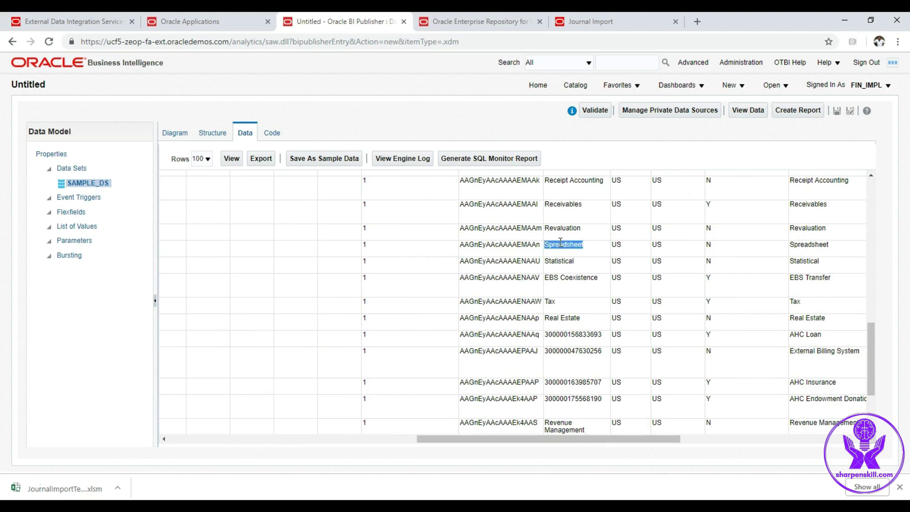
- Check the first line's Journal Category in the Excel template, and change the SAMPLE_DS query in BI Publisher to select * from gl_je_categories
key(alt+Tab)
click(415, 182)
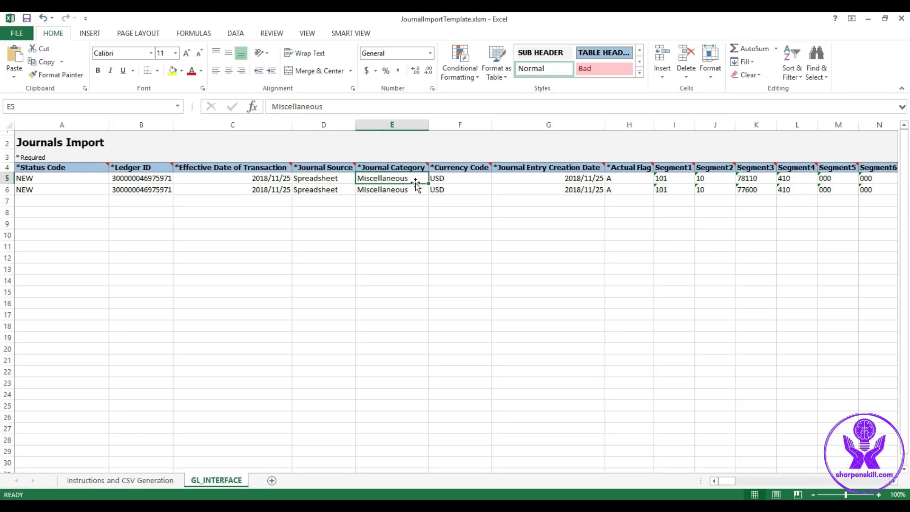
key(alt+Tab)
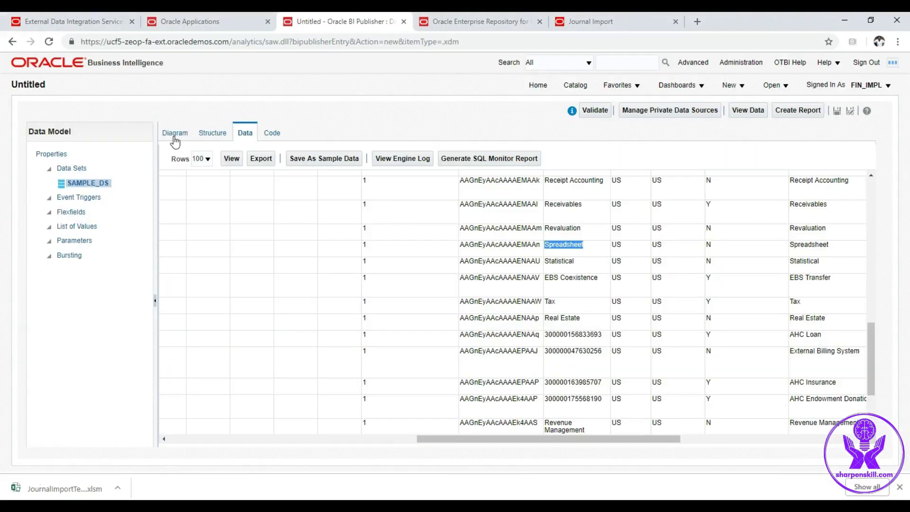
click(175, 140)
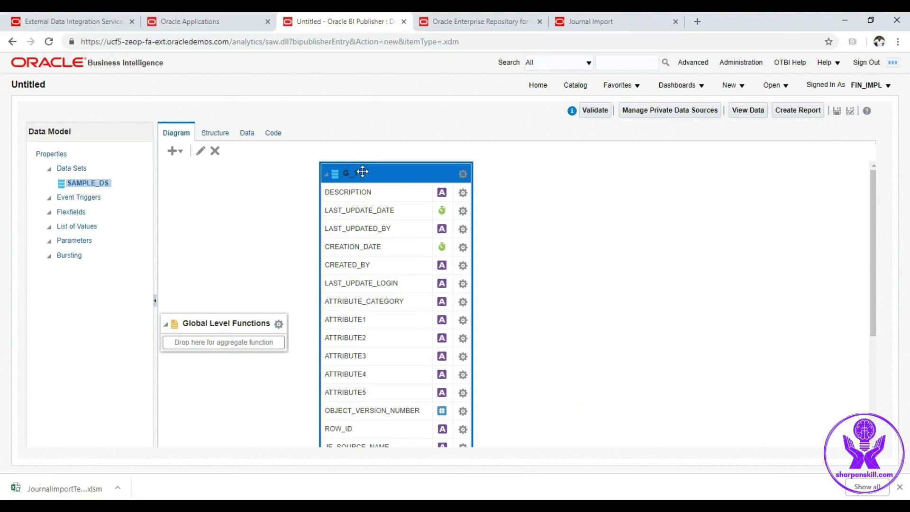
click(200, 150)
key(BackSpace)
key(BackSpace)
key(BackSpace)
key(BackSpace)
key(BackSpace)
key(BackSpace)
key(BackSpace)
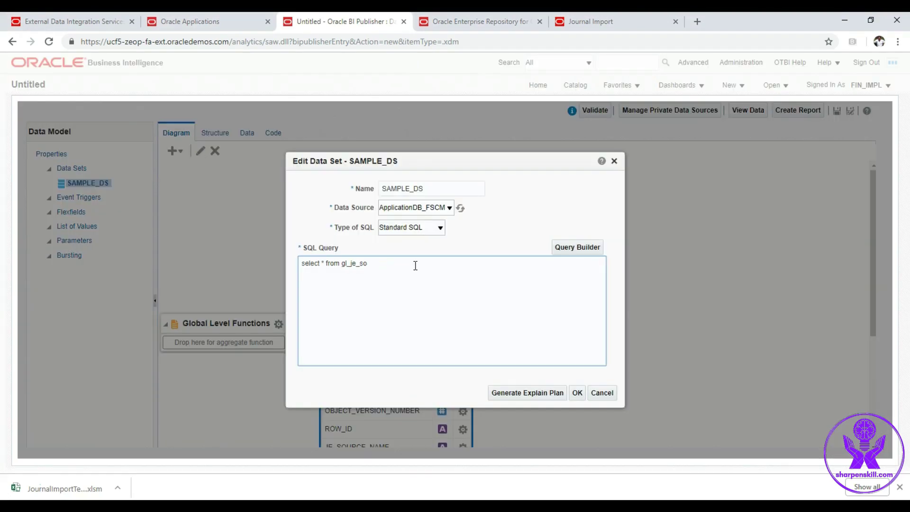
text(categories)
click(577, 393)
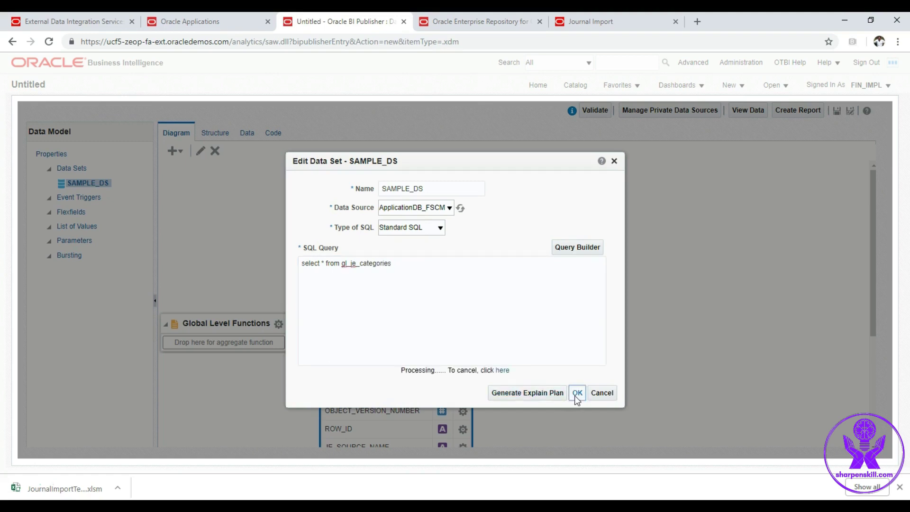
- View up to 100 rows of the journal categories as a table and highlight the category name Miscellaneous
click(246, 132)
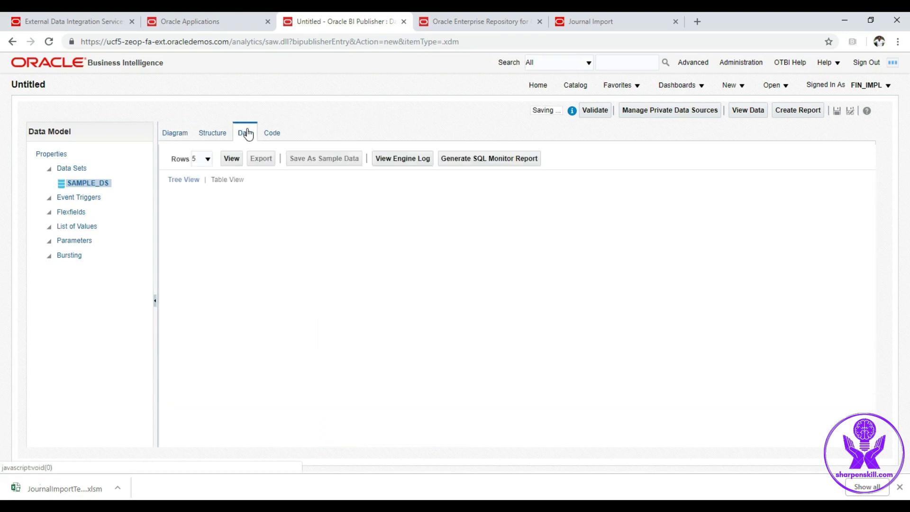
click(206, 159)
click(207, 202)
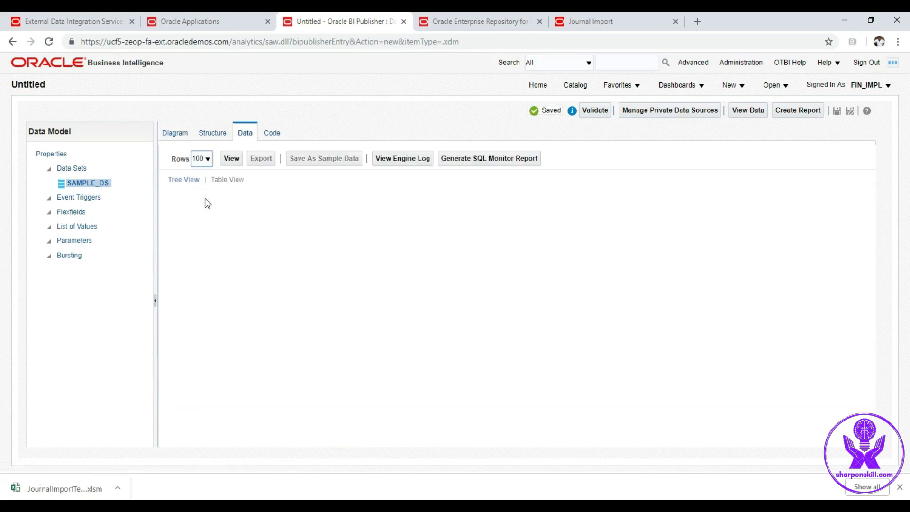
click(231, 159)
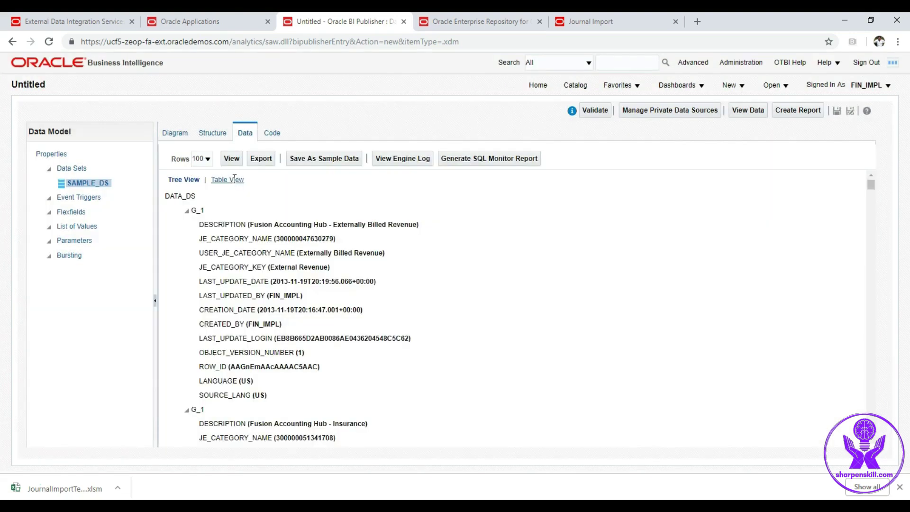
click(233, 179)
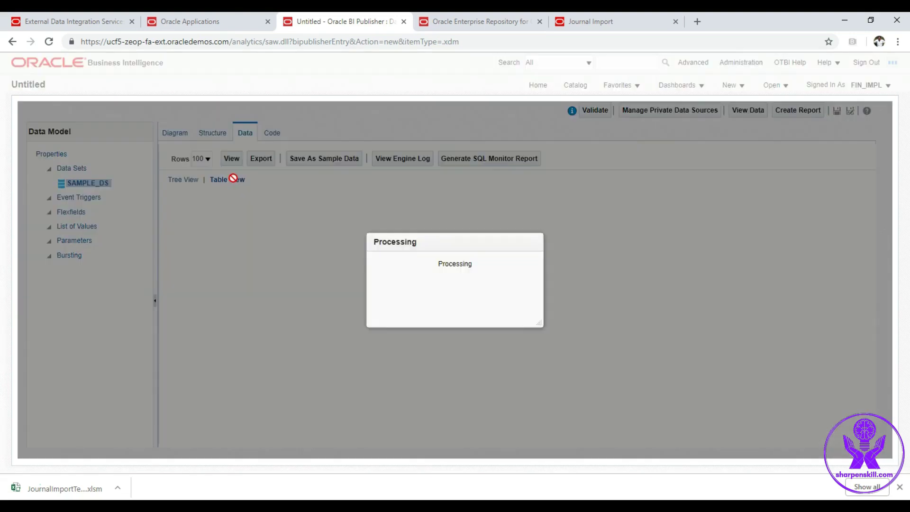
drag(869, 192, 880, 339)
double_click(225, 310)
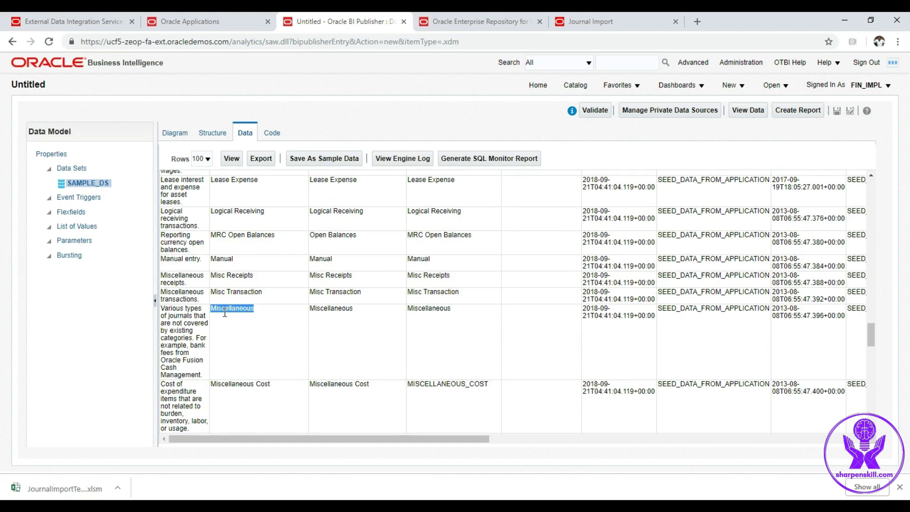
- Return to the Excel template and check the first line's Currency Code, Journal Entry Creation Date and Actual Flag
key(alt+Tab)
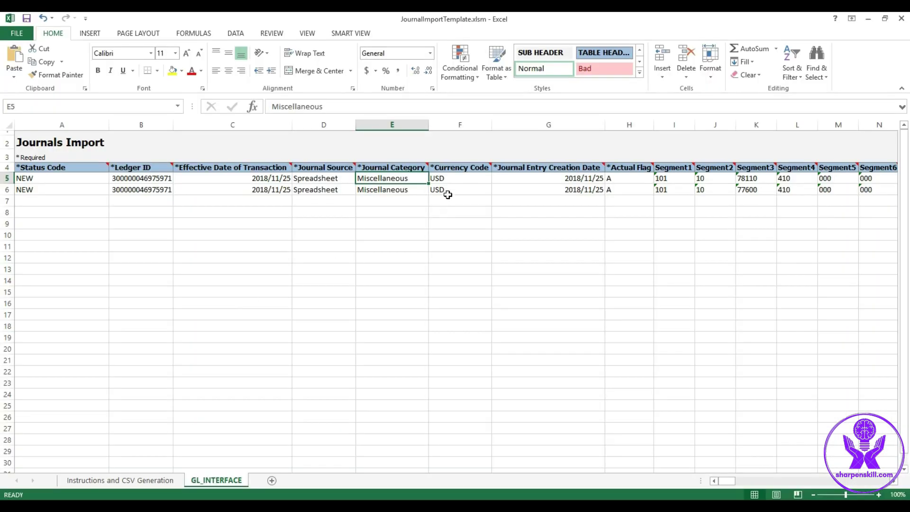
click(451, 183)
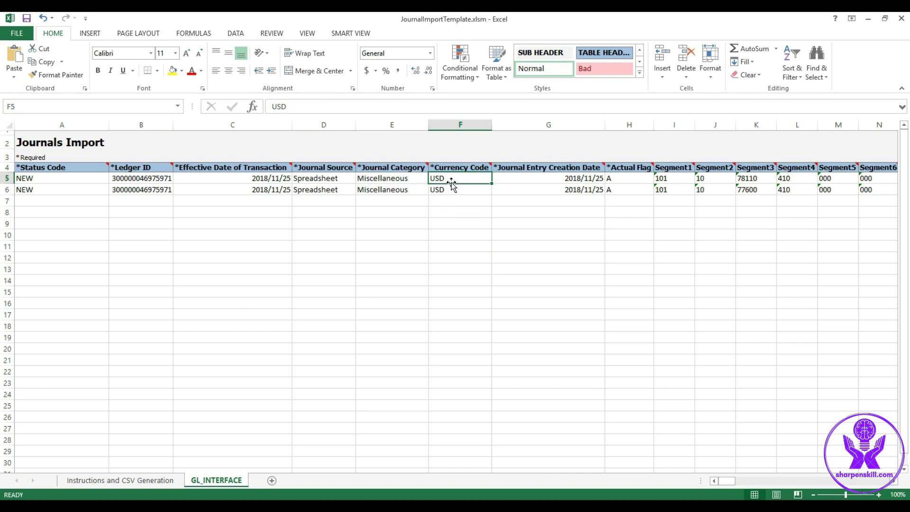
key(Tab)
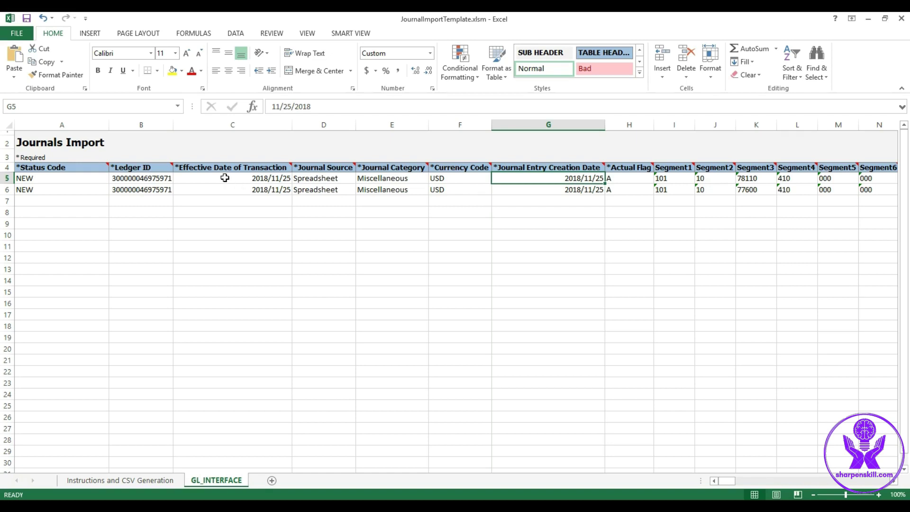
click(623, 180)
- Go through the Segment1 to Segment6 values of both journal lines in the GL_INTERFACE sheet
key(Tab)
key(Tab)
key(Tab)
key(Tab)
key(Tab)
key(Tab)
key(Tab)
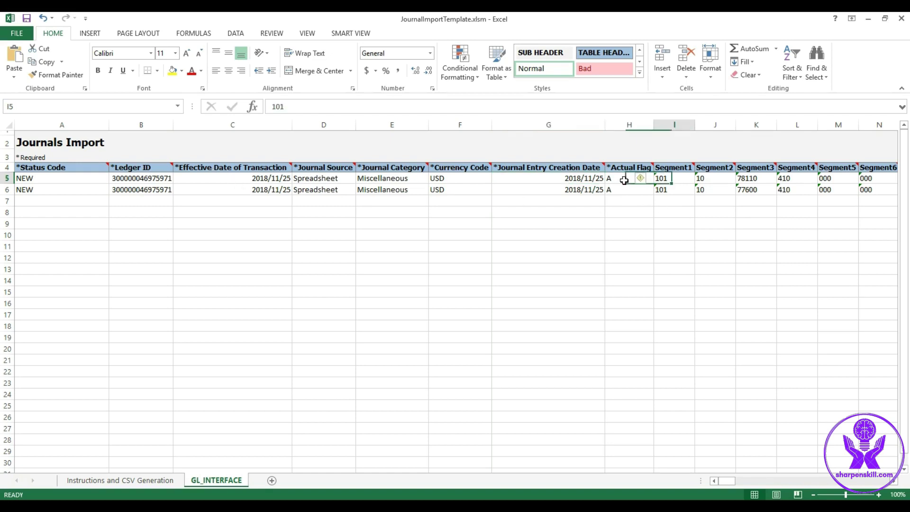
key(Left)
key(Left)
key(Left)
key(Left)
key(Left)
key(Left)
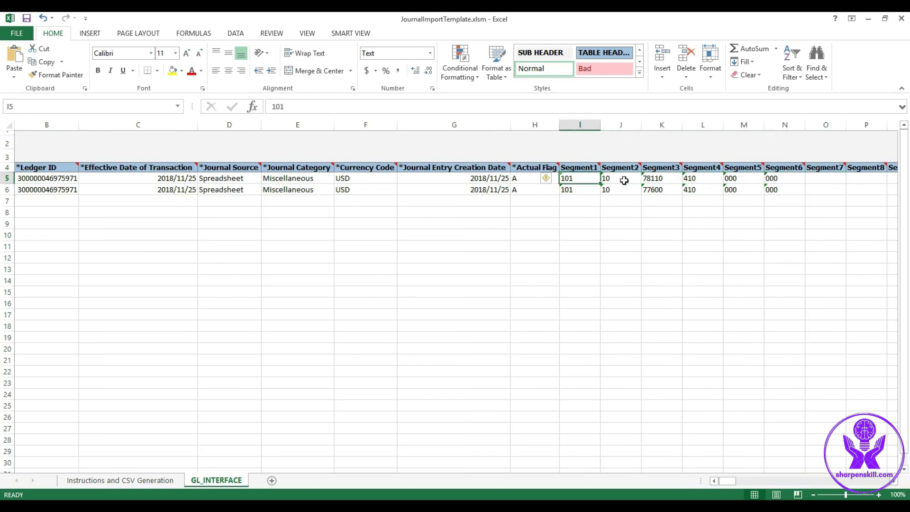
key(Down)
key(Right)
key(Right)
key(Right)
key(Right)
key(Right)
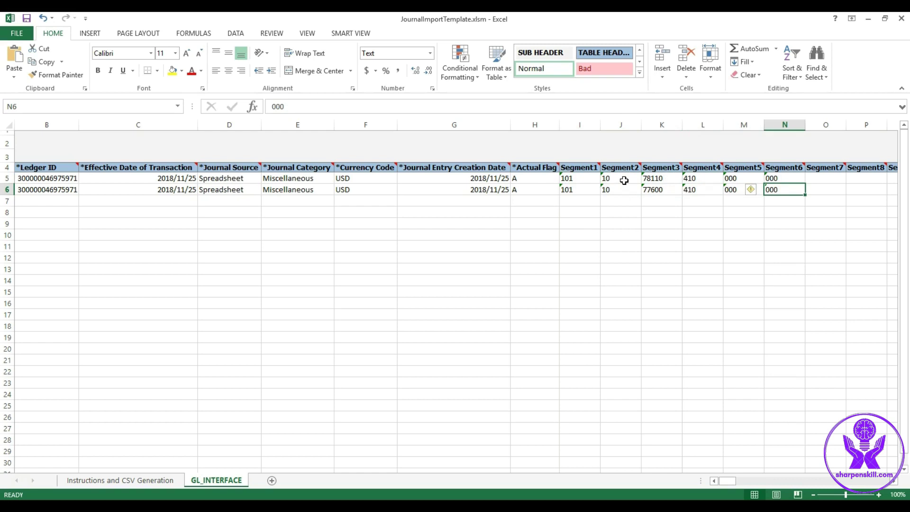
- Switch to BI Publisher and change the SAMPLE_DS query to select * from gl_code_combinations
key(alt+Tab)
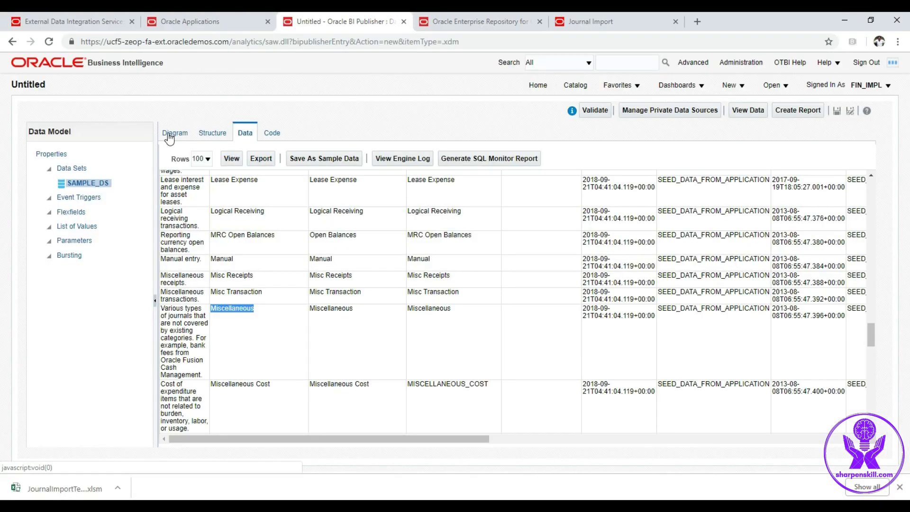
click(170, 137)
click(201, 151)
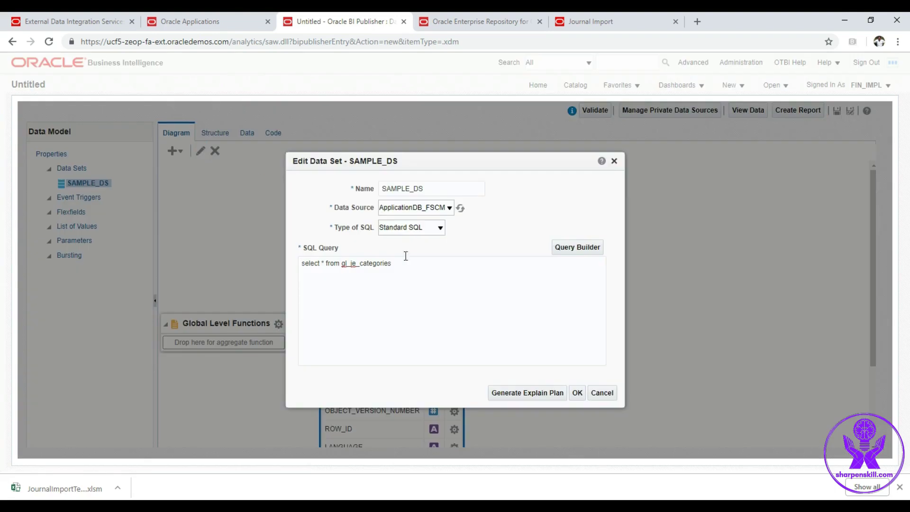
double_click(387, 263)
text(gl)
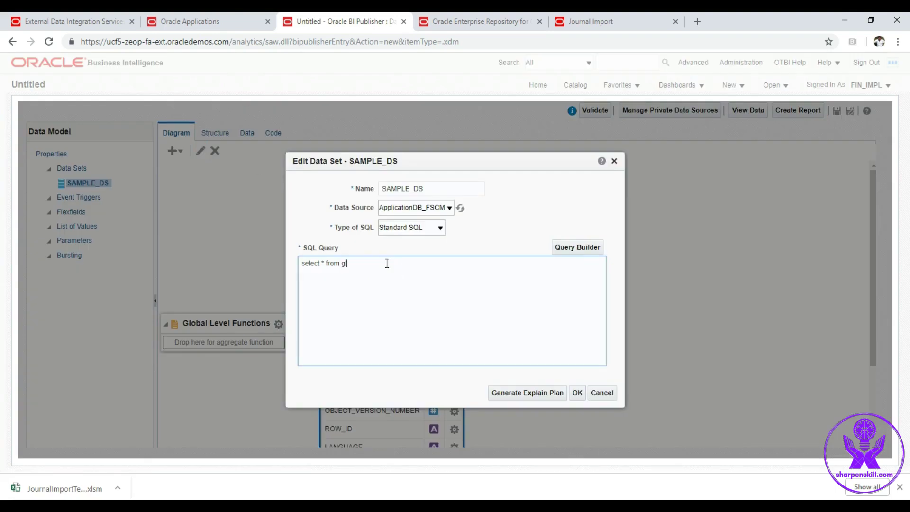
text(_code_combinations)
click(577, 396)
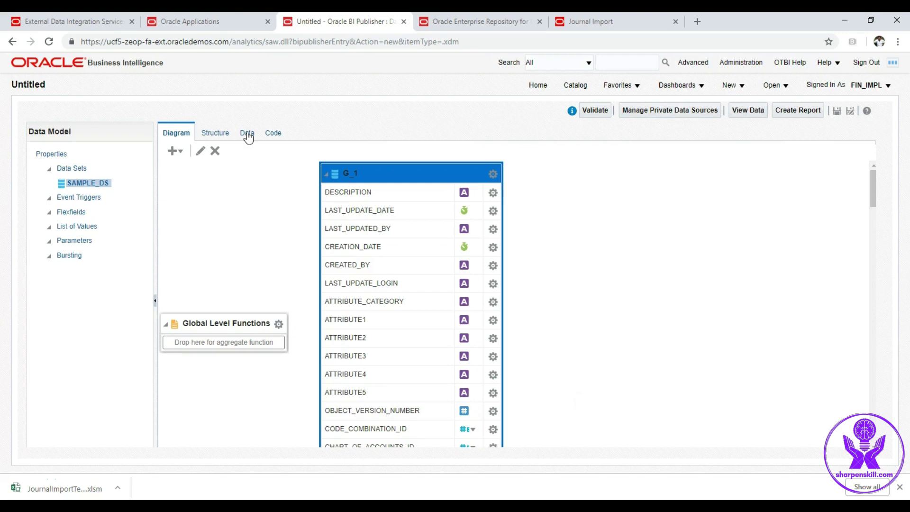
- View up to 100 rows of the code combinations as a table and examine the SEGMENT1 to SEGMENT6 columns
click(245, 135)
click(205, 159)
click(203, 198)
click(232, 160)
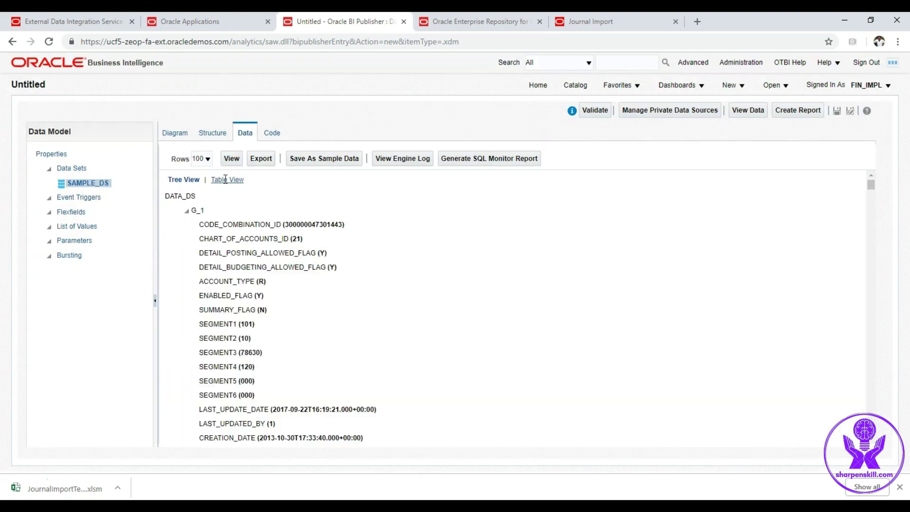
click(226, 179)
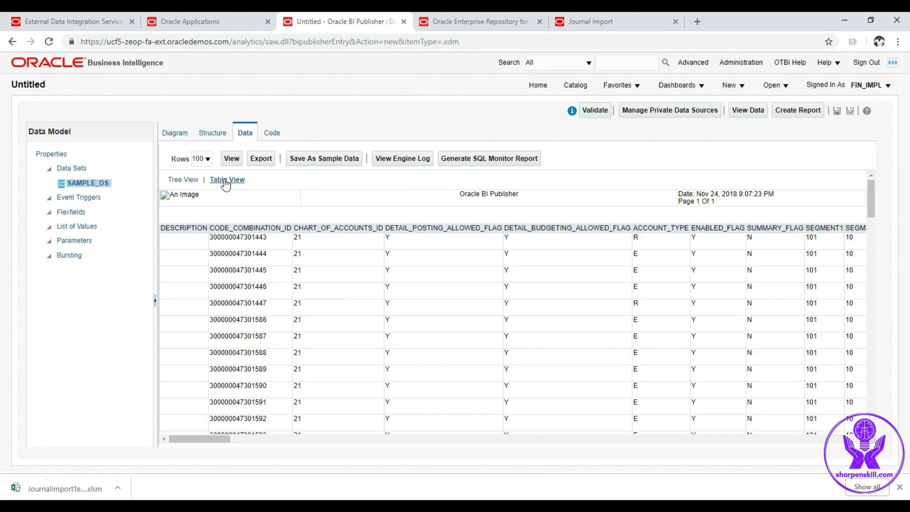
drag(224, 437, 258, 439)
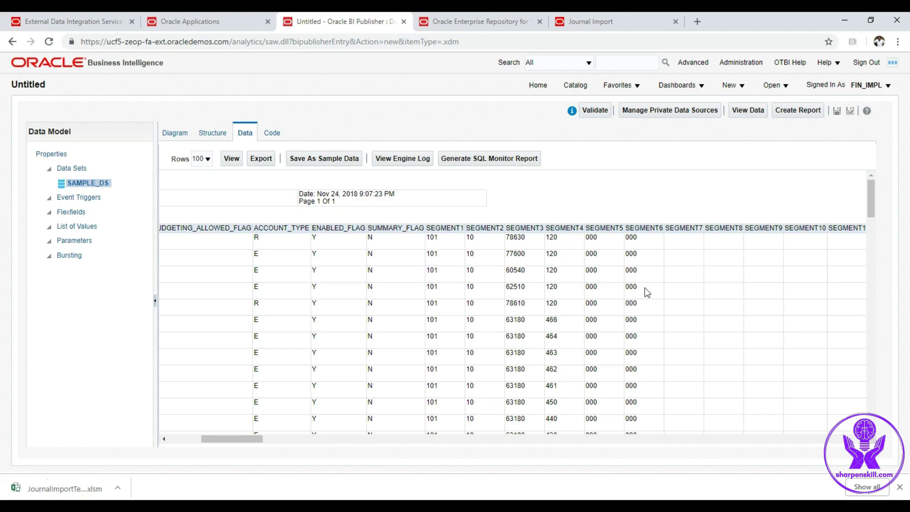
- Return to the Excel template and check the Entered Debit Amount and Entered Credit Amount of the two journal lines
key(alt+Tab)
key(Right)
key(Right)
key(Right)
key(Right)
key(Right)
key(Right)
key(Right)
key(Right)
key(Right)
key(Right)
key(Right)
key(Right)
key(Right)
key(Right)
key(Right)
key(Right)
key(Right)
key(Right)
key(Right)
key(Right)
key(Right)
key(Right)
key(Right)
key(Right)
key(Right)
key(Right)
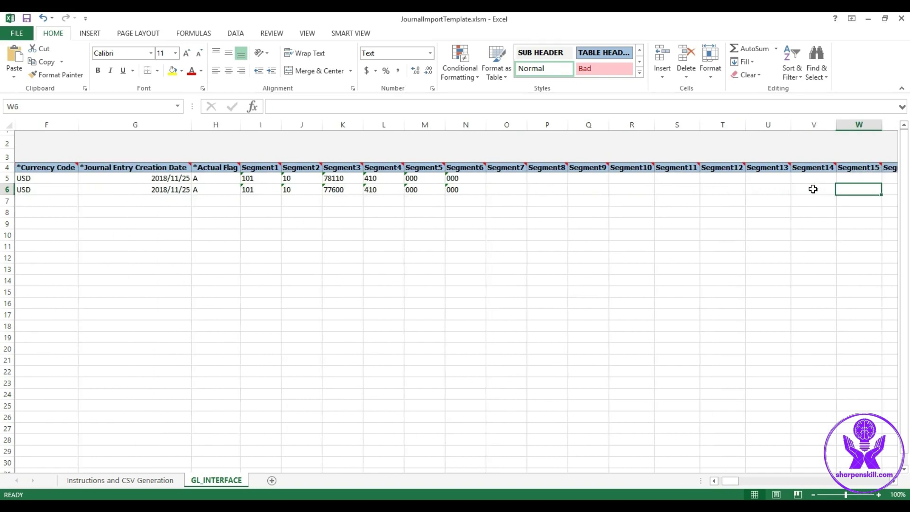
key(Left)
key(Left)
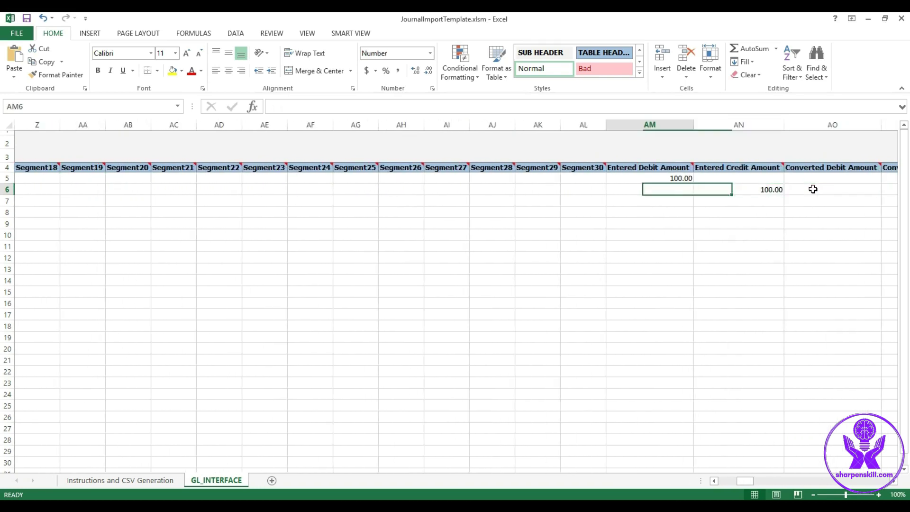
key(Up)
key(Down)
key(Right)
key(Right)
key(Right)
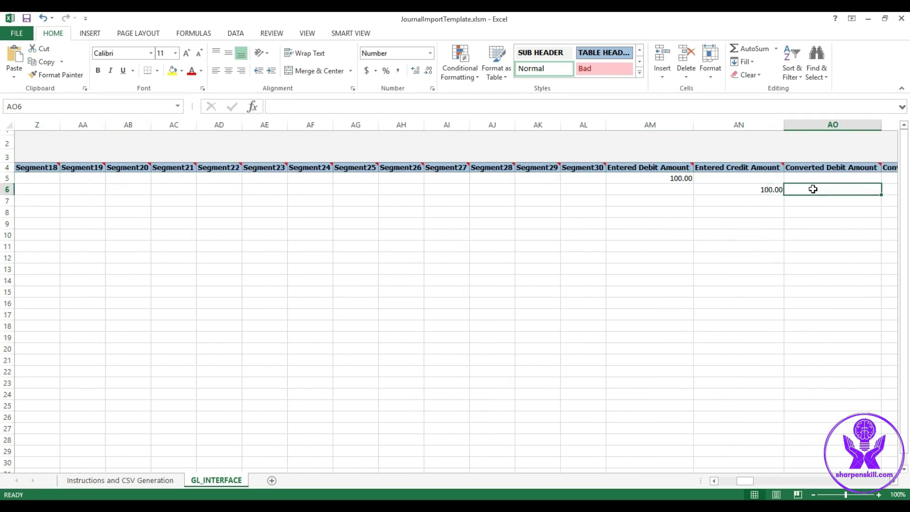
- Check the REFERENCE1 (Batch Name) and REFERENCE4 (Journal Entry Name) values of both journal lines
key(Right)
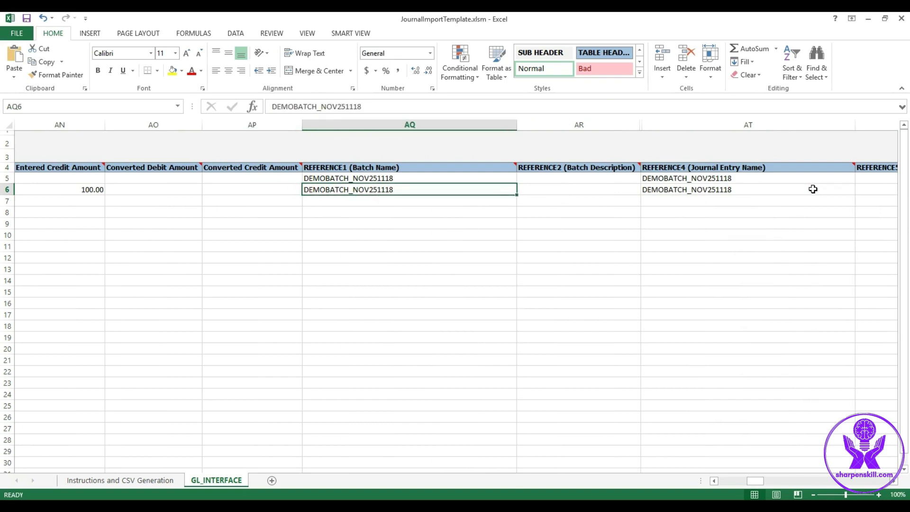
key(Up)
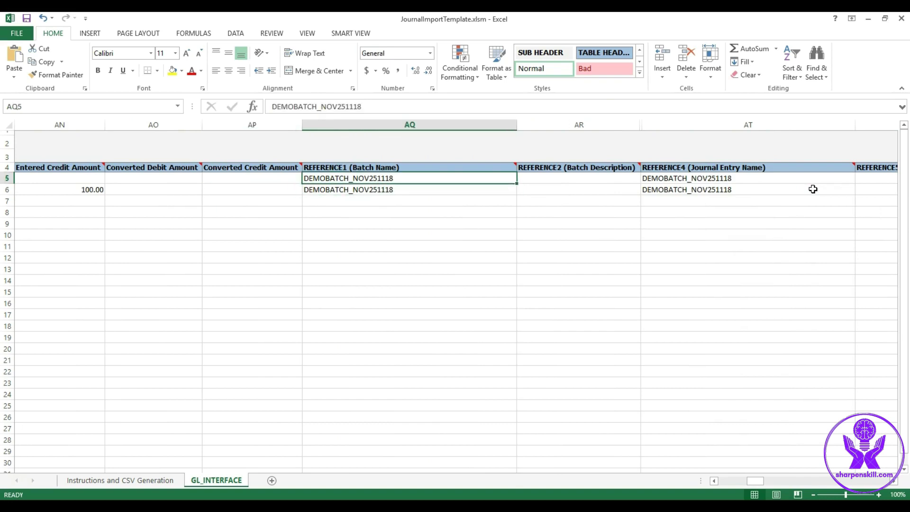
key(Right)
key(Right)
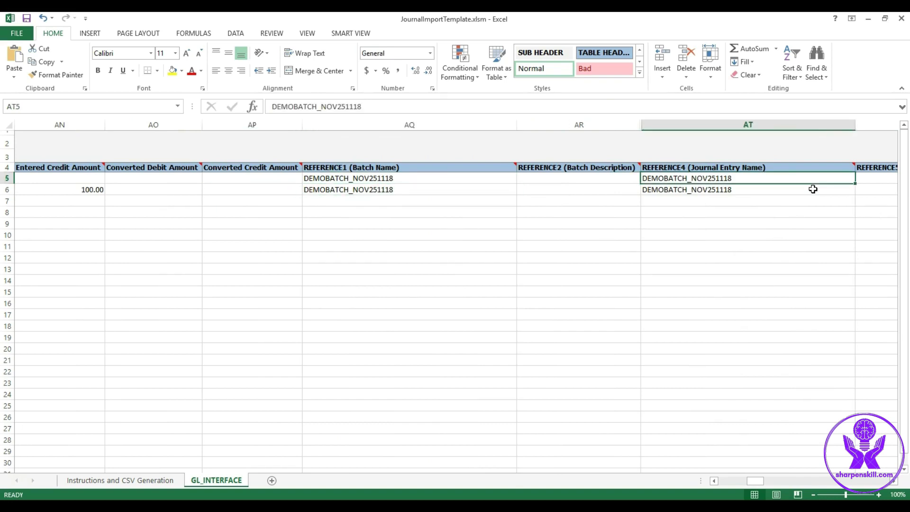
key(Down)
key(Left)
key(Left)
key(Right)
key(Right)
- Move on to the Interface Group Identifier column and check its value on both journal lines
key(Right)
key(Right)
key(Right)
key(Right)
key(Right)
key(Right)
key(Right)
key(Right)
key(Right)
key(Right)
key(Right)
key(Right)
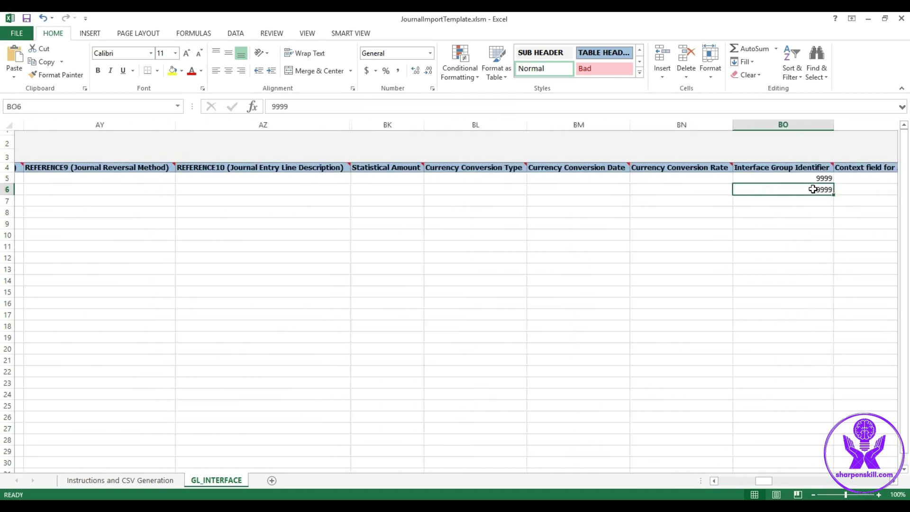
key(Left)
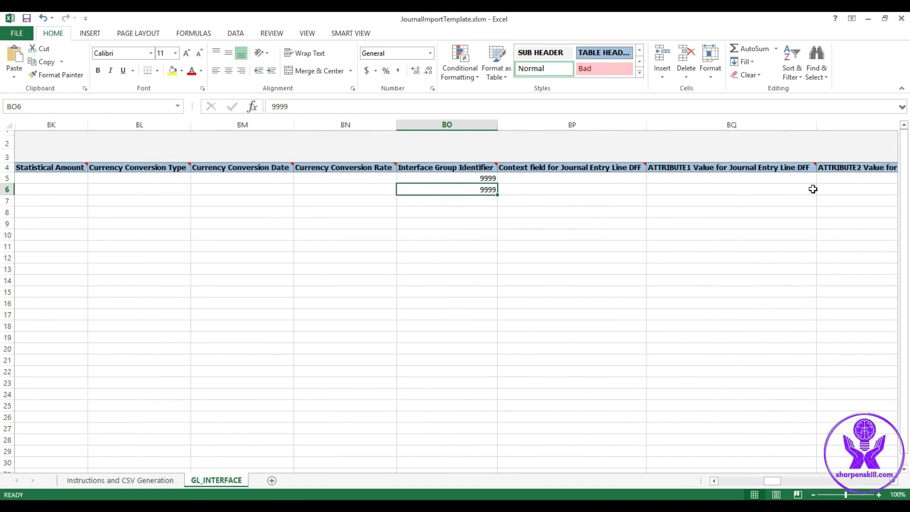
key(Up)
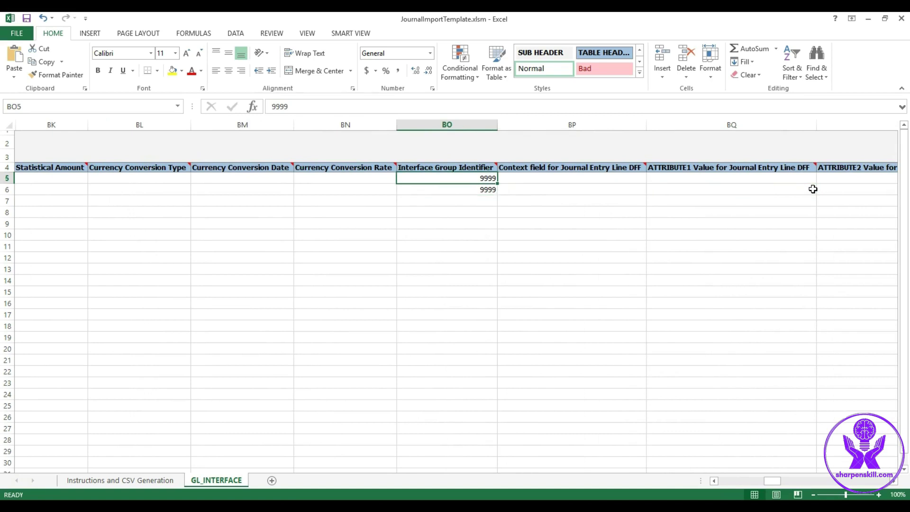
key(Down)
key(Up)
key(Down)
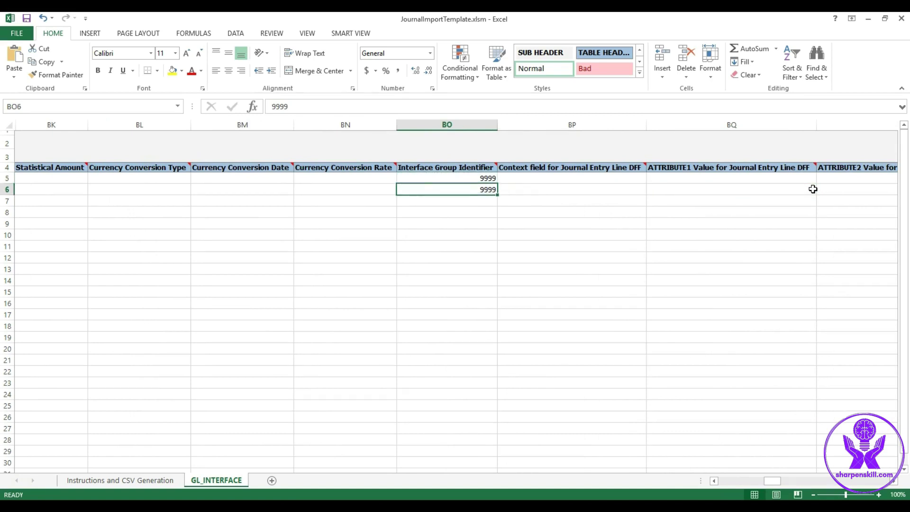
- Look through the remaining GL_INTERFACE columns up to Reconciliation Reference, and go back to the journal entry line DFF attributes
key(Right)
key(Right)
key(Right)
key(Right)
key(Right)
key(Right)
key(Right)
key(Right)
key(Right)
key(Right)
key(Right)
key(Right)
key(Right)
key(Right)
key(Right)
key(Right)
key(Right)
key(Right)
key(Right)
key(Right)
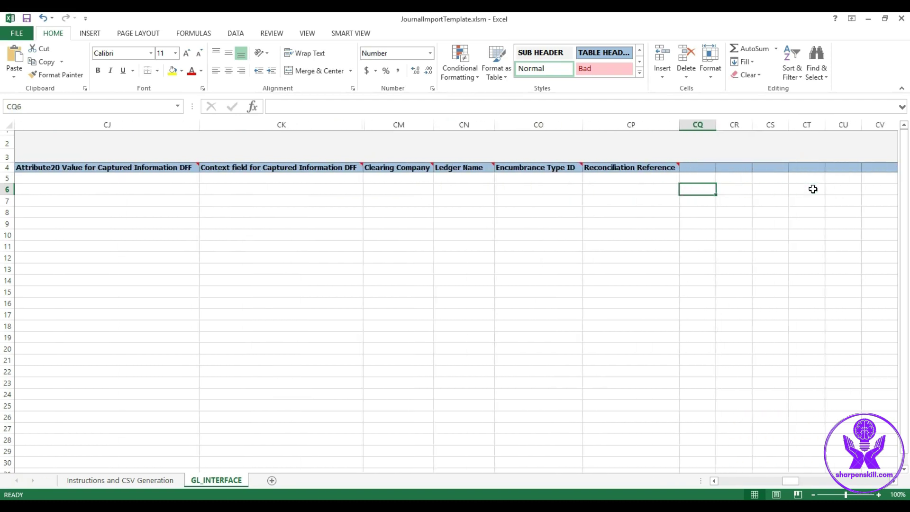
key(Left)
key(Left)
key(Left)
key(Left)
key(Left)
key(Left)
key(Left)
key(Left)
key(Left)
key(Left)
key(Left)
key(Left)
key(Left)
key(Left)
key(Left)
key(Left)
key(Left)
key(Left)
key(Left)
key(Left)
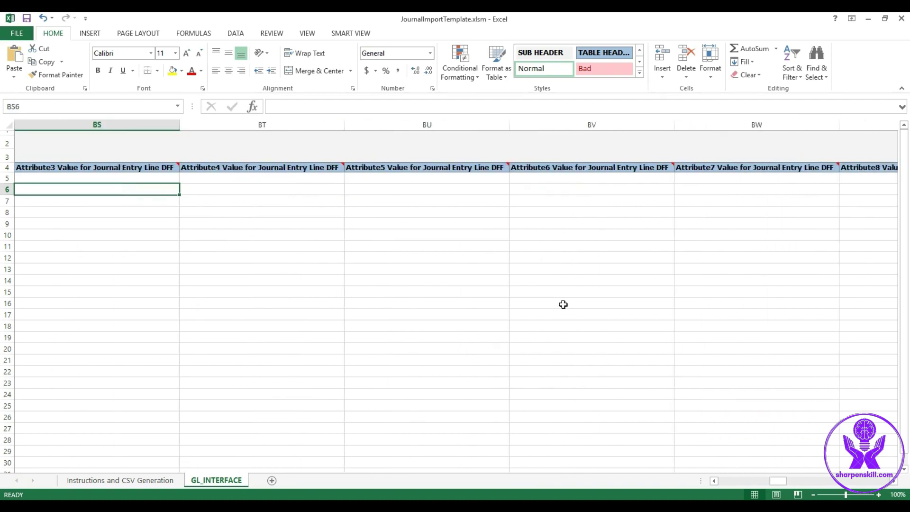
- Generate the CSV file from the Instructions and CSV Generation sheet, saving GlInterface.csv and accepting the ZIP file location
click(148, 482)
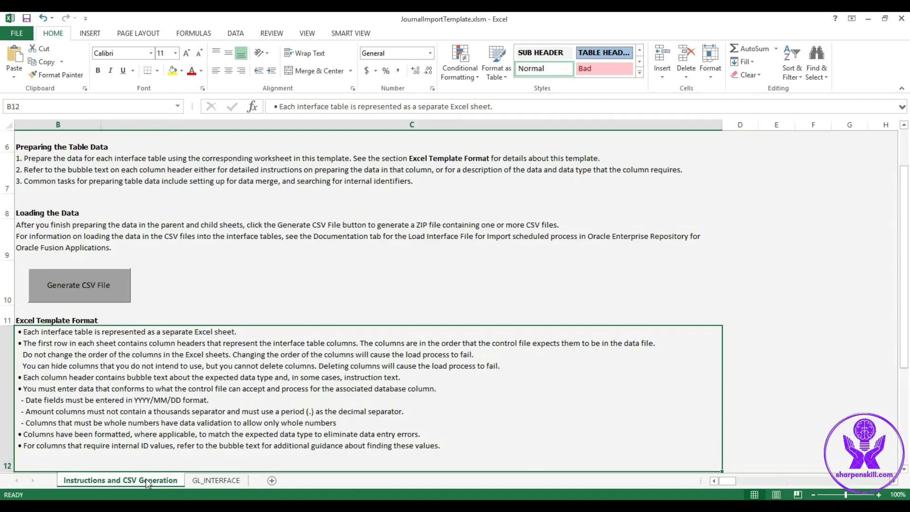
click(93, 291)
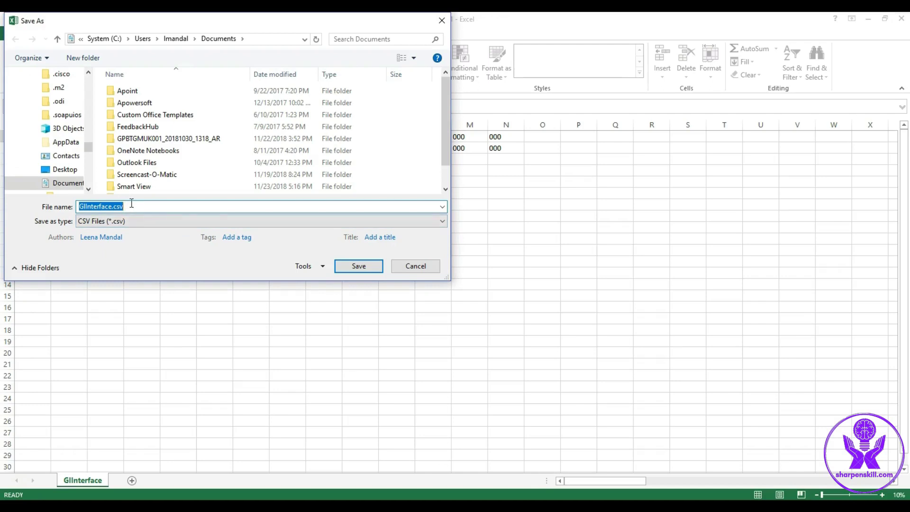
click(368, 269)
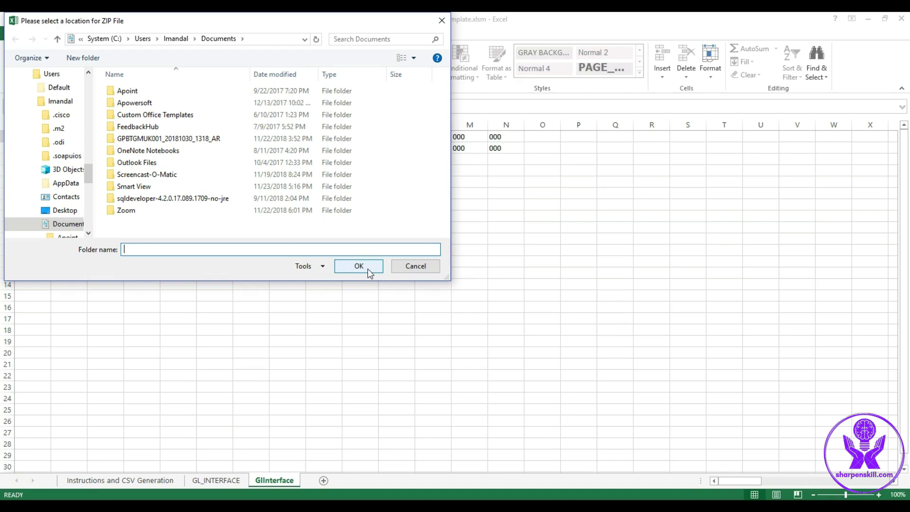
click(368, 269)
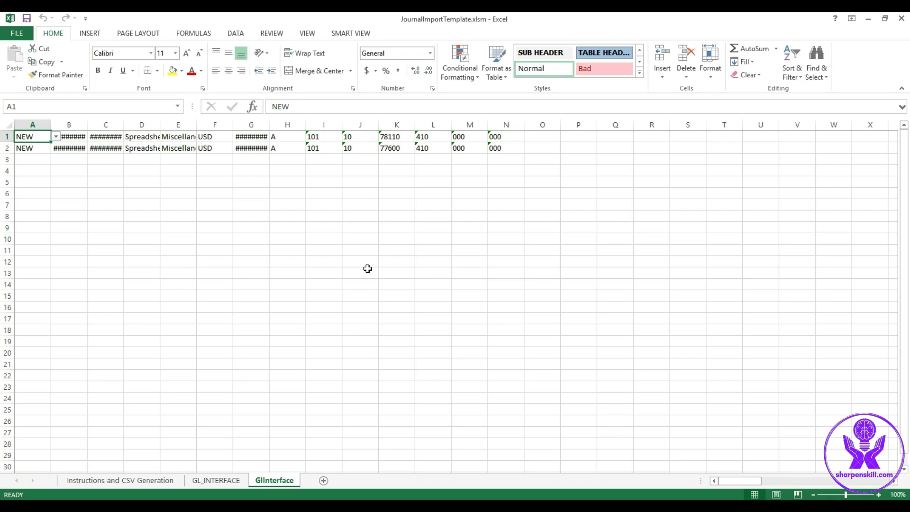
- Inspect GlInterface.csv inside GlInterface.zip in the FBDI folder, close it and return to the FBDI folder
key(alt+Tab)
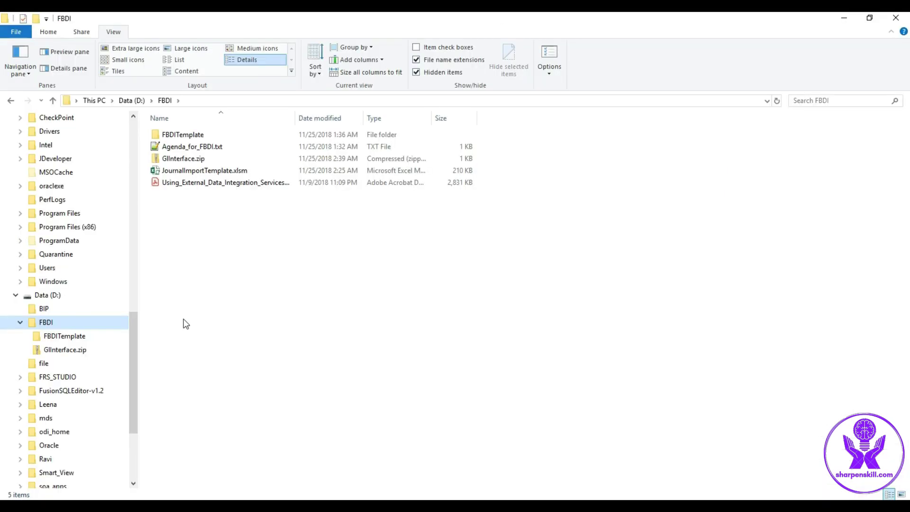
double_click(190, 161)
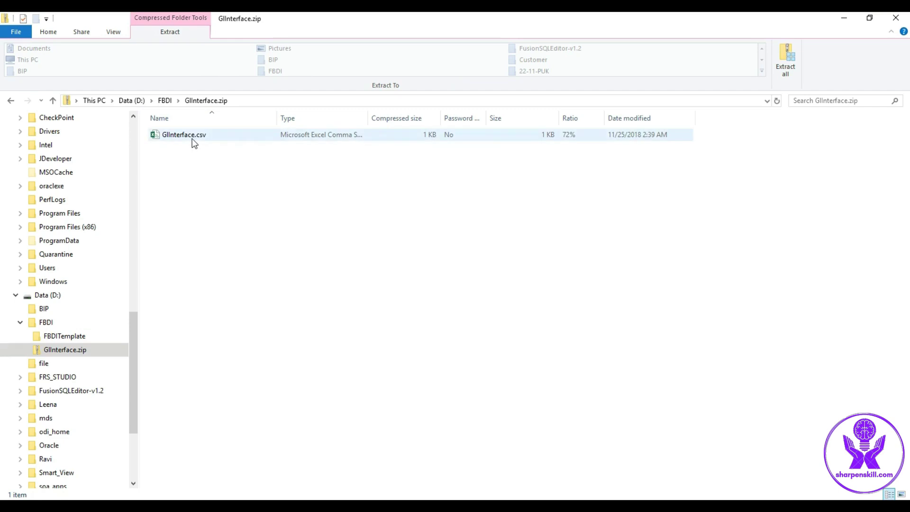
double_click(192, 135)
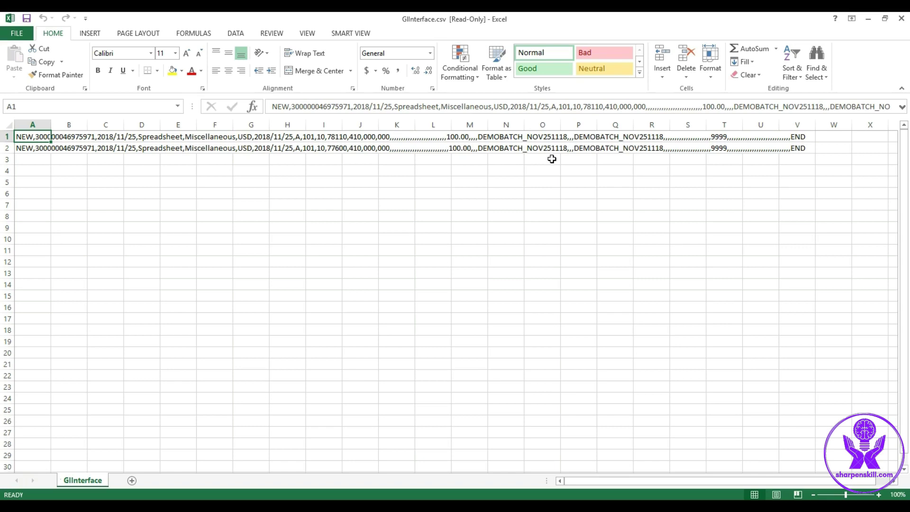
click(901, 18)
click(901, 18)
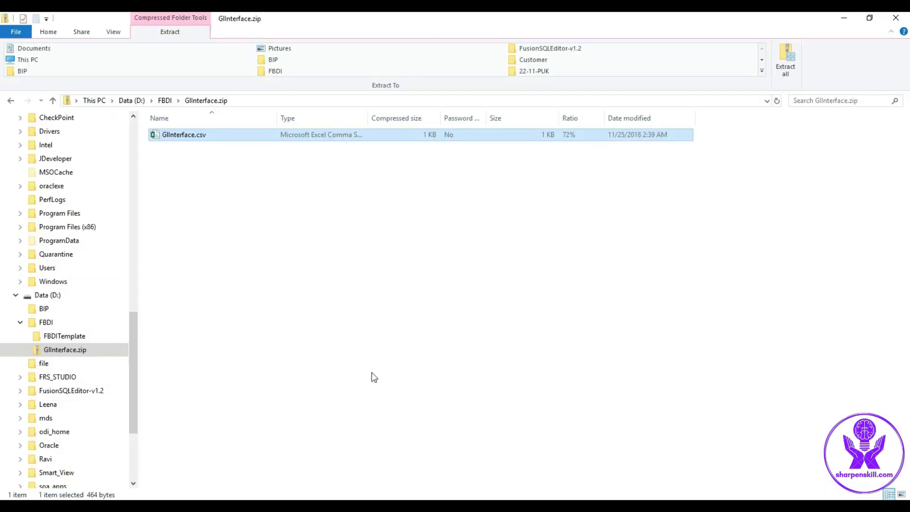
click(163, 100)
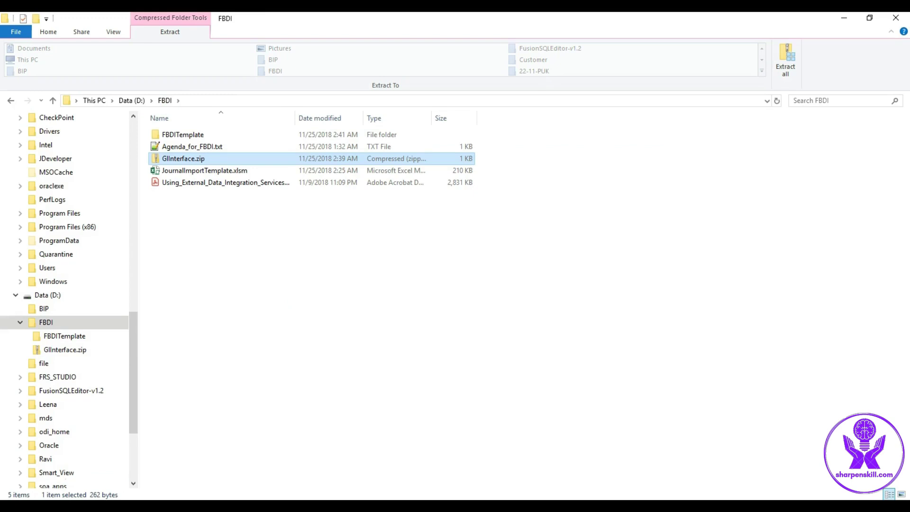
- Switch to Oracle Applications in the browser and open File Import and Export under Tools
click(180, 466)
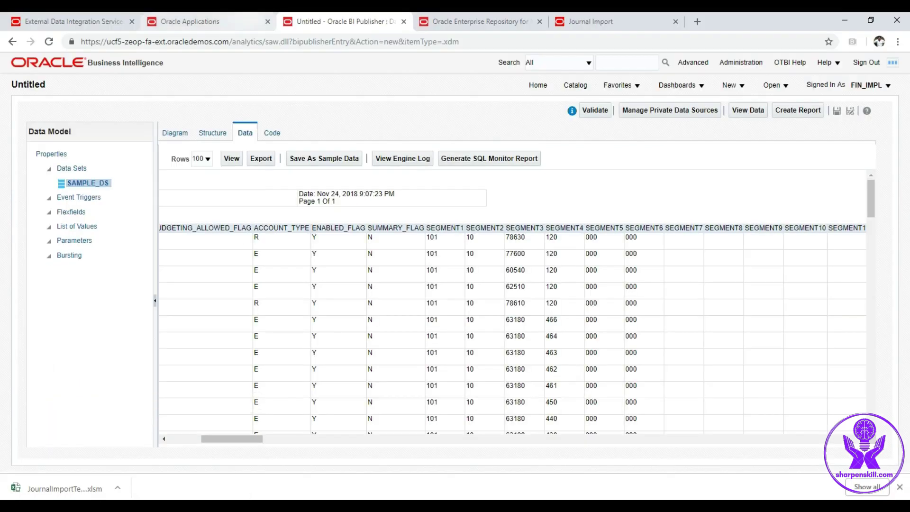
click(229, 14)
click(16, 79)
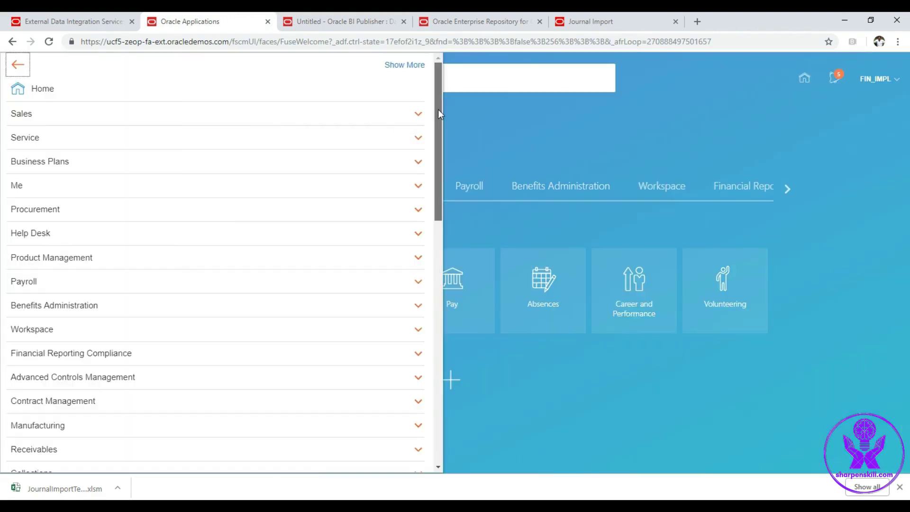
drag(437, 109, 446, 358)
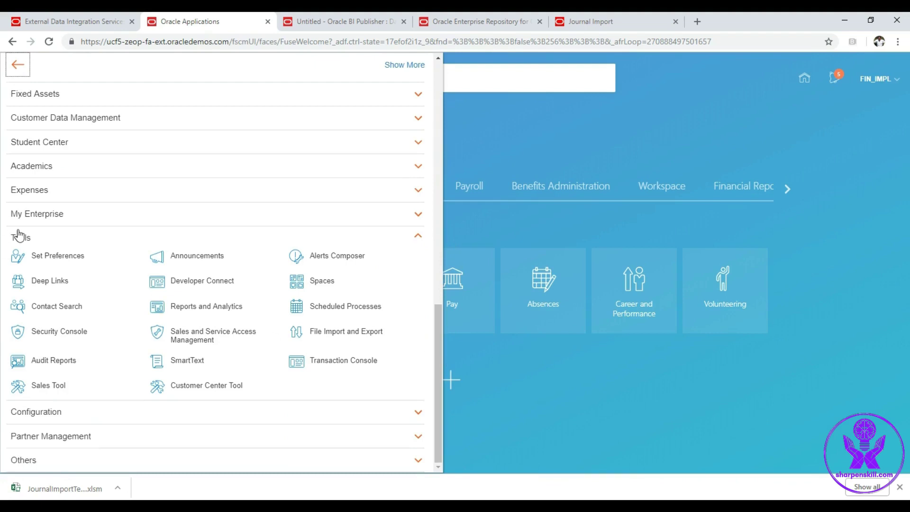
click(361, 336)
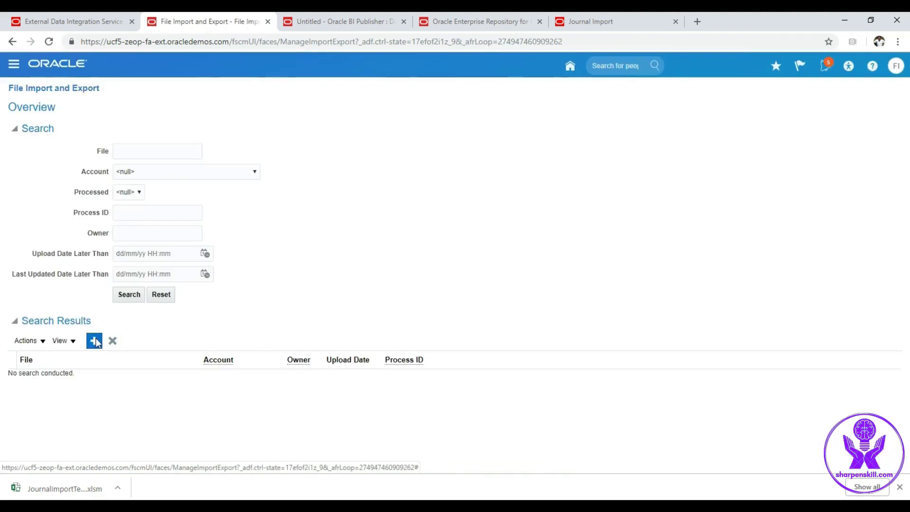
- Upload GlInterface.zip from the FBDI folder to the fin/generalLedger/import account
click(95, 340)
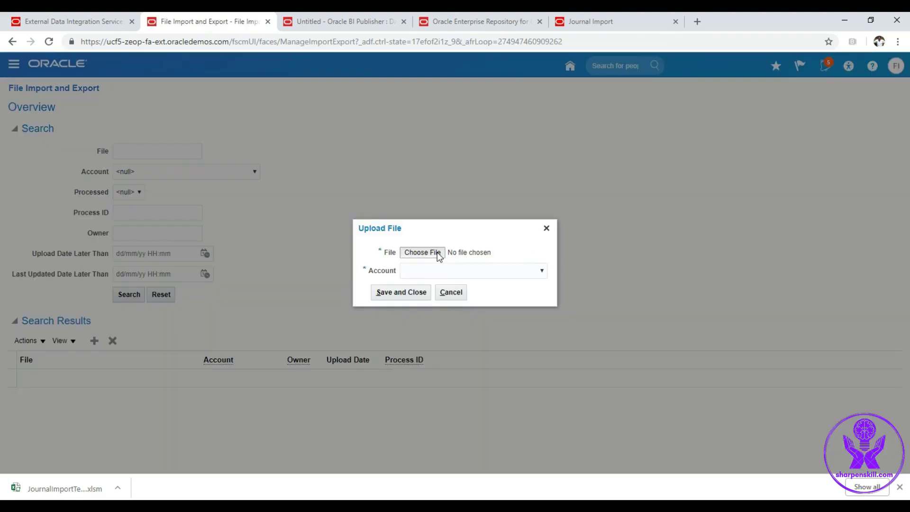
click(437, 252)
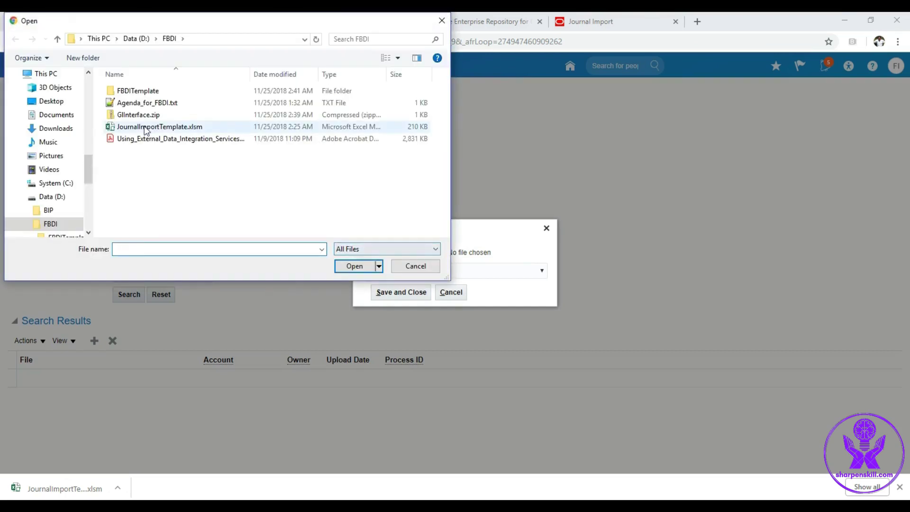
click(145, 116)
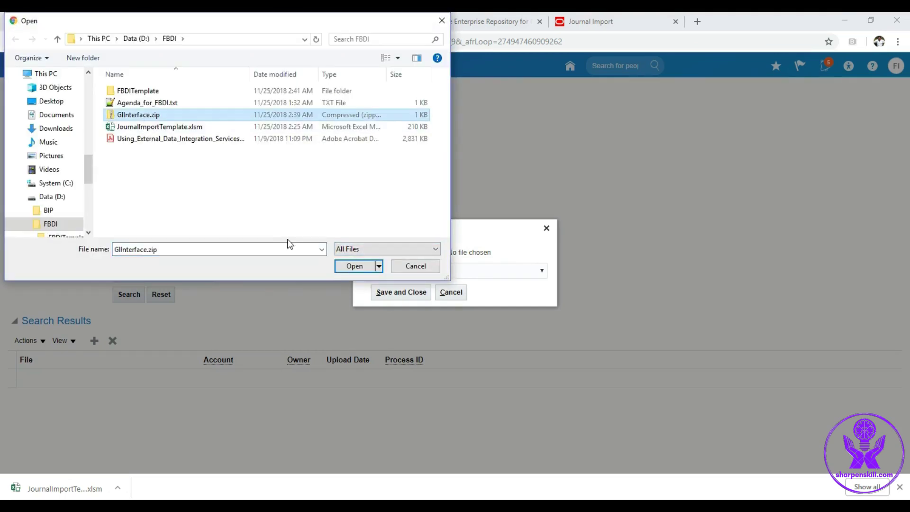
click(355, 266)
click(521, 271)
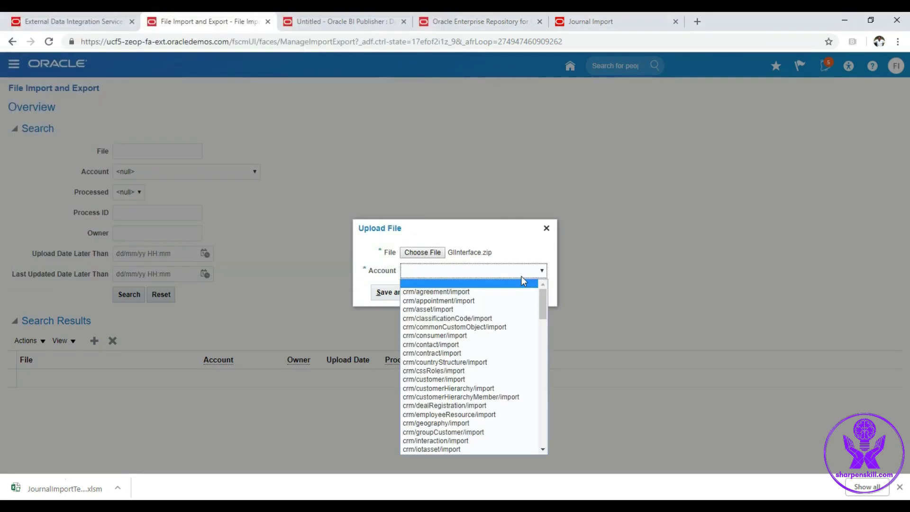
drag(543, 299, 544, 375)
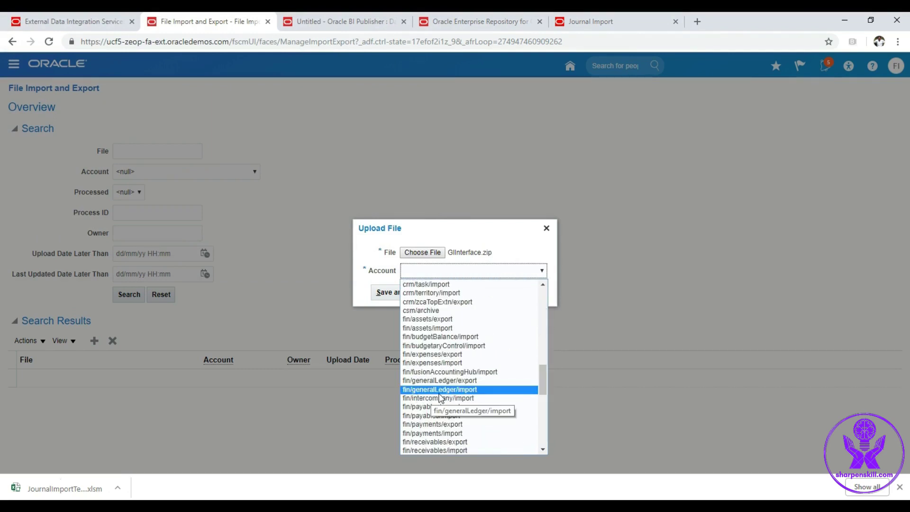
click(437, 393)
click(396, 294)
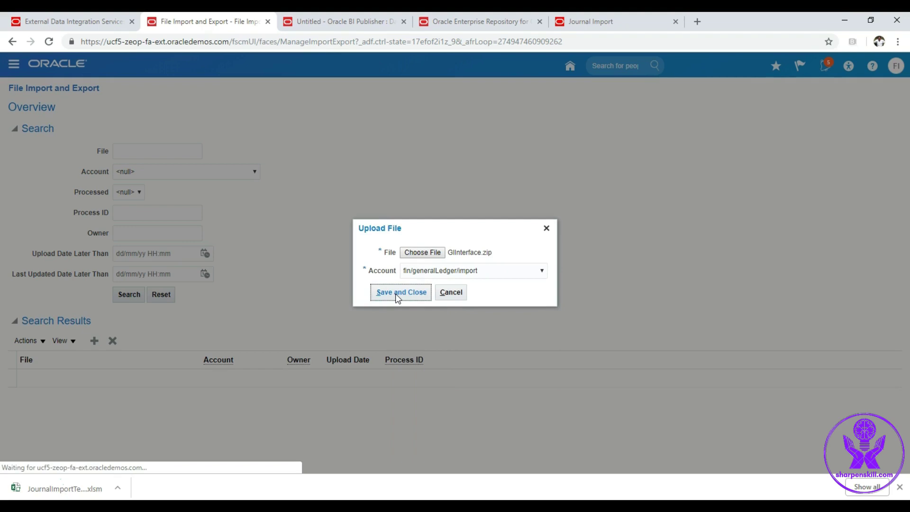
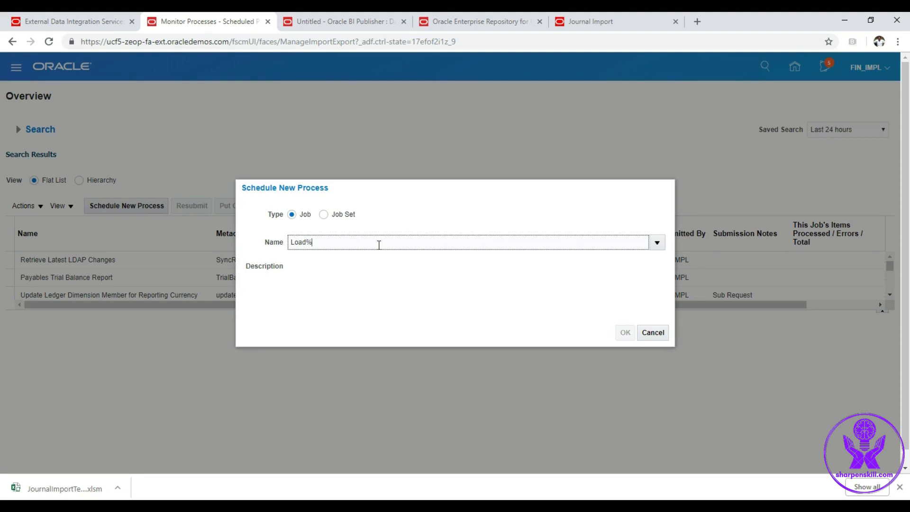
- Search the process names for Load%Interface%Import and select Load Interface File for Import as the new scheduled process
text(Interface%Import)
key(Tab)
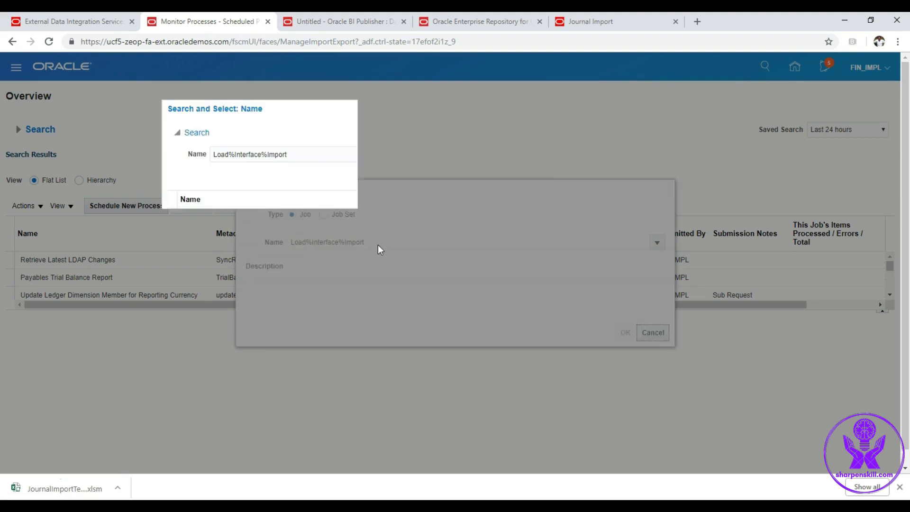
click(694, 175)
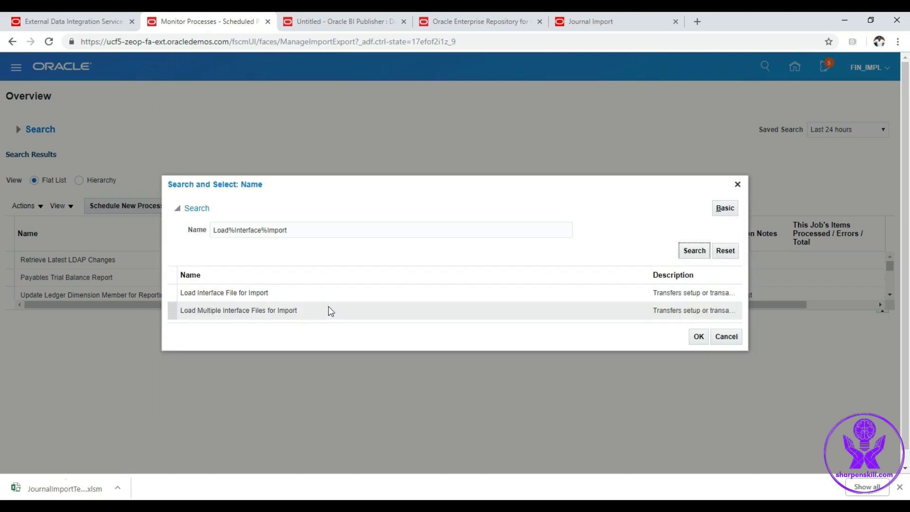
click(339, 300)
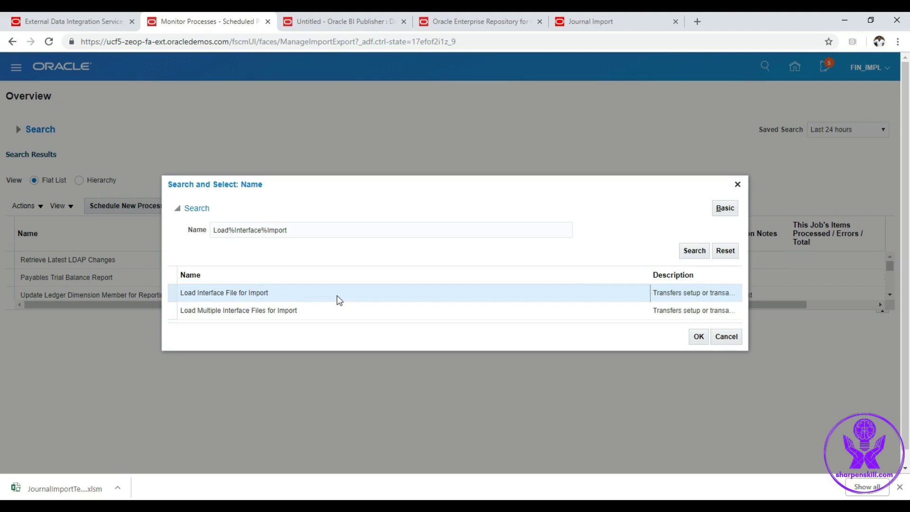
click(701, 338)
click(623, 334)
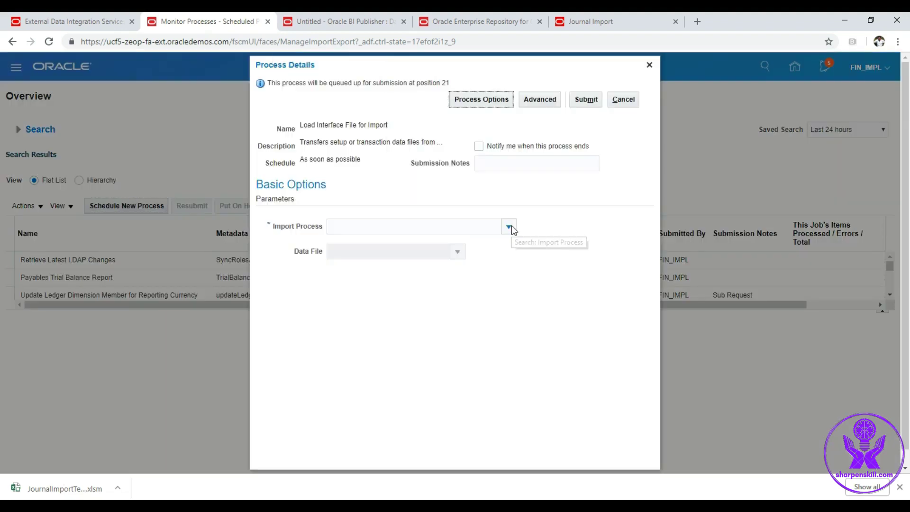
- Search the import processes for Import%Journal% and set Import Journals as the import process to load
click(509, 227)
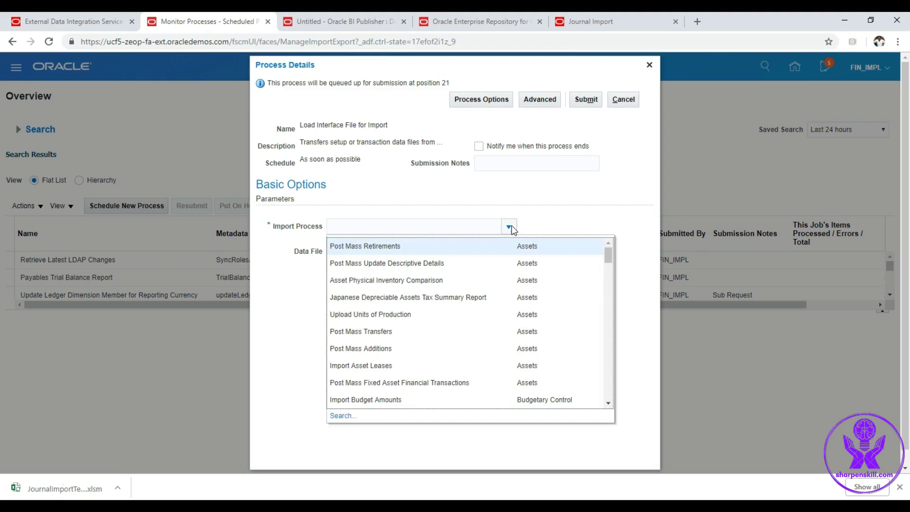
click(342, 416)
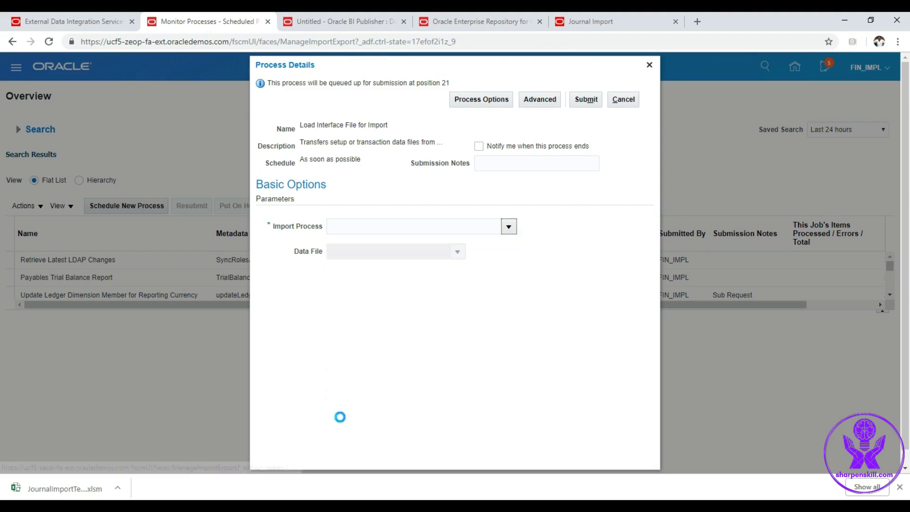
text(Import%Journal%)
click(545, 273)
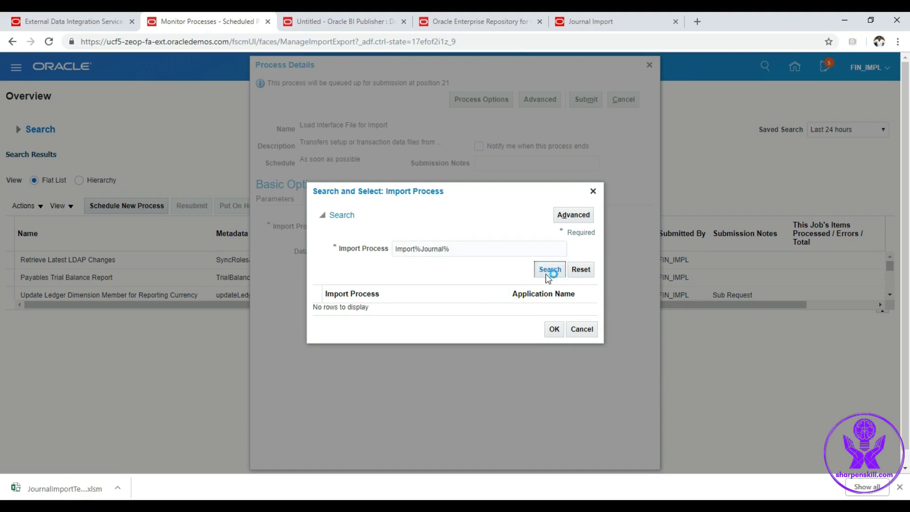
click(449, 315)
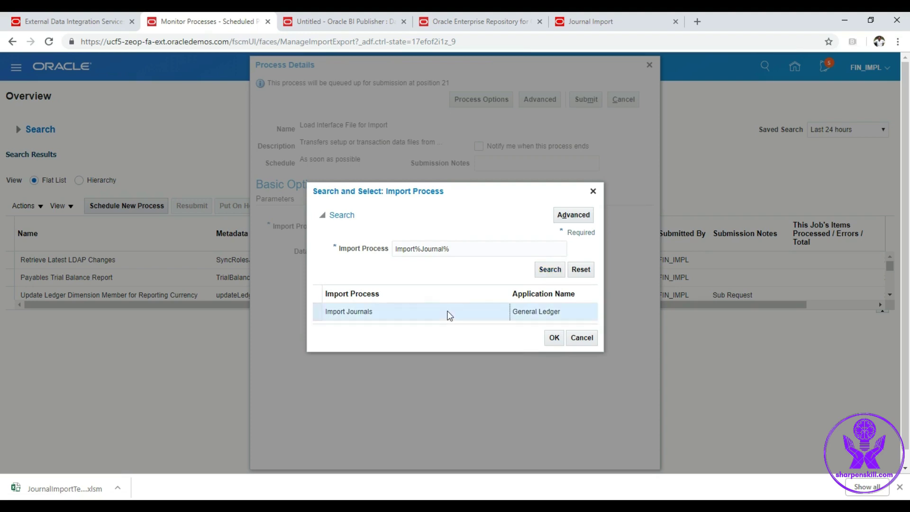
click(552, 340)
- Select the newest GlInterface.zip as the data file and submit the Load Interface File for Import process
click(458, 252)
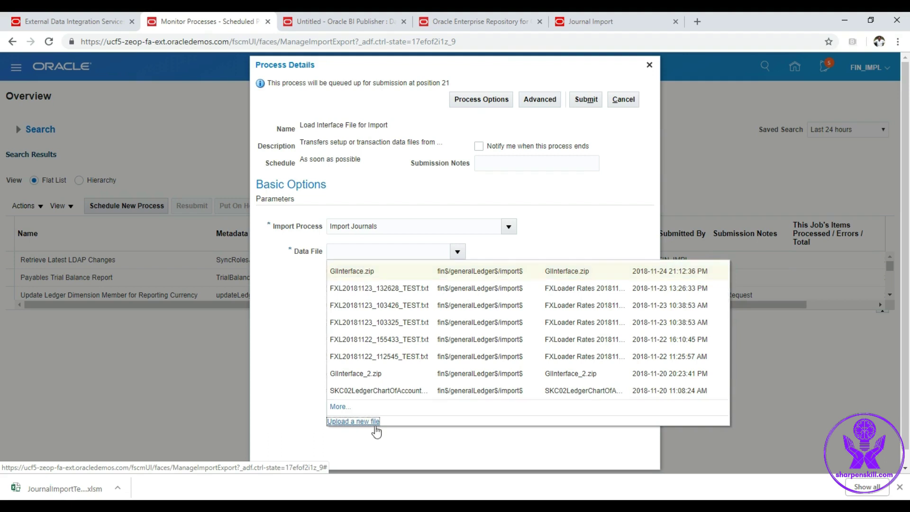
click(452, 252)
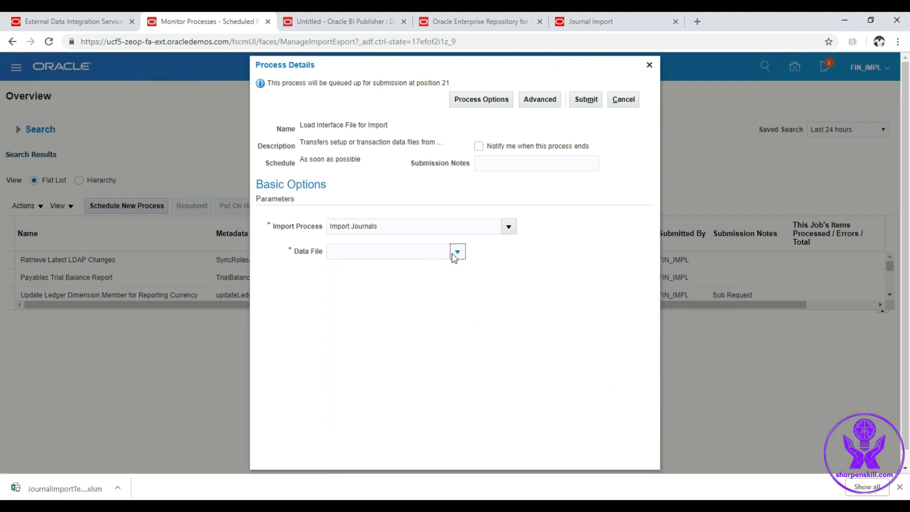
click(361, 274)
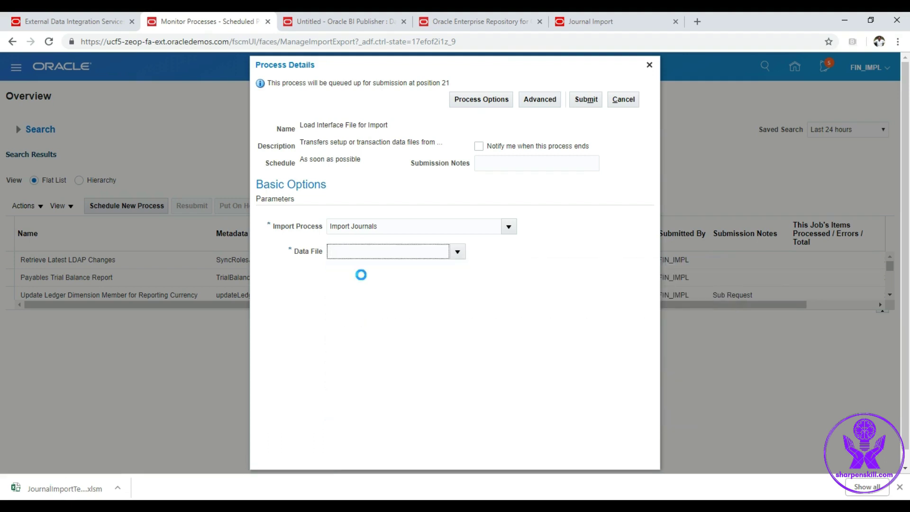
click(592, 100)
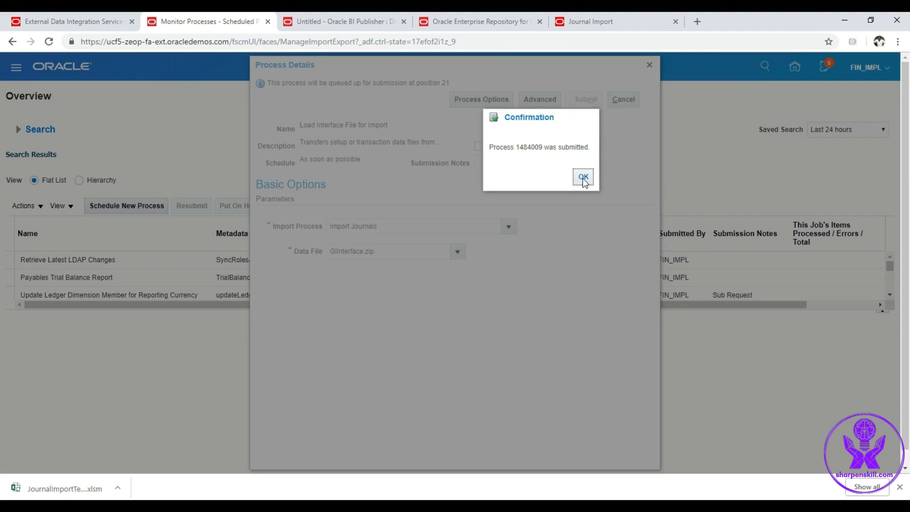
click(583, 180)
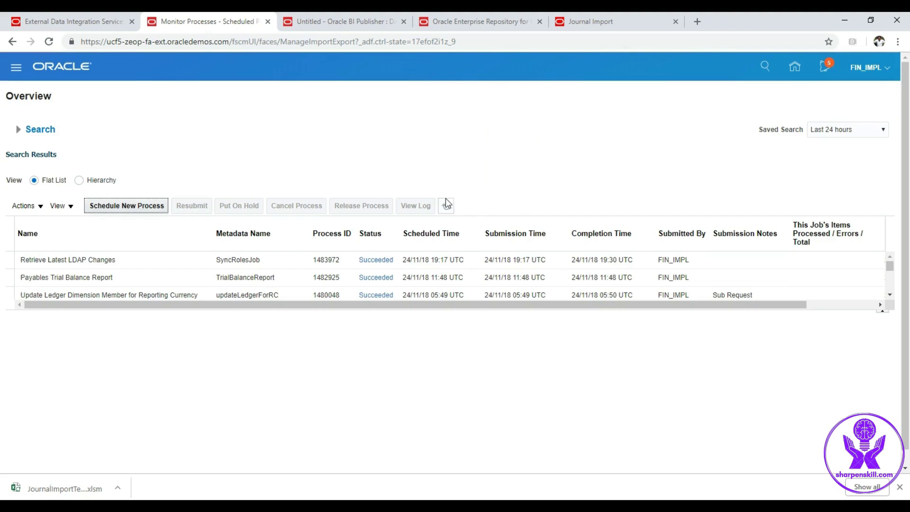
- Refresh the process list repeatedly to monitor Load Interface File for Import and its Transfer File and Load File to Interface subprocesses
click(447, 206)
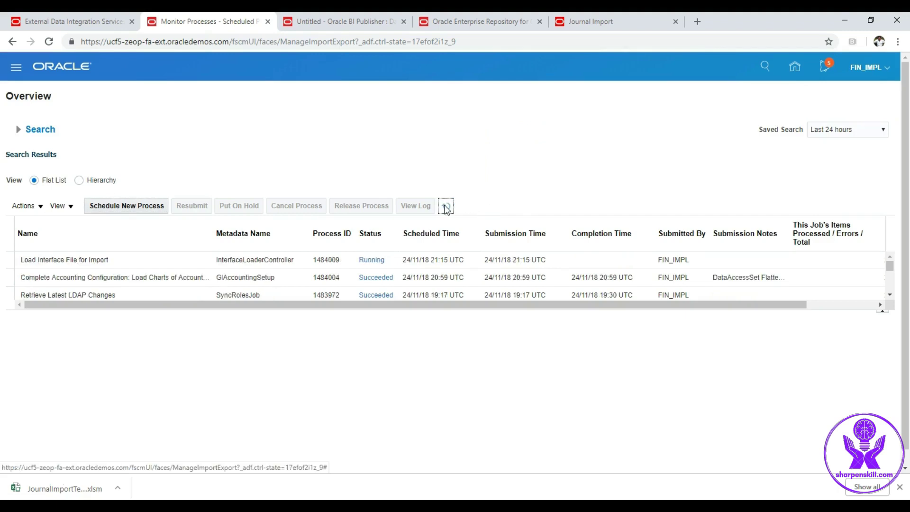
click(447, 206)
click(445, 207)
click(445, 207)
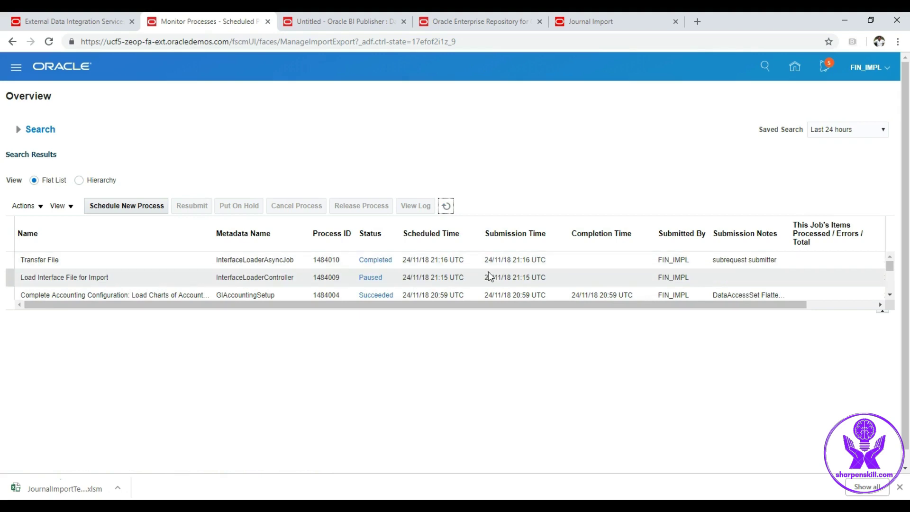
click(446, 206)
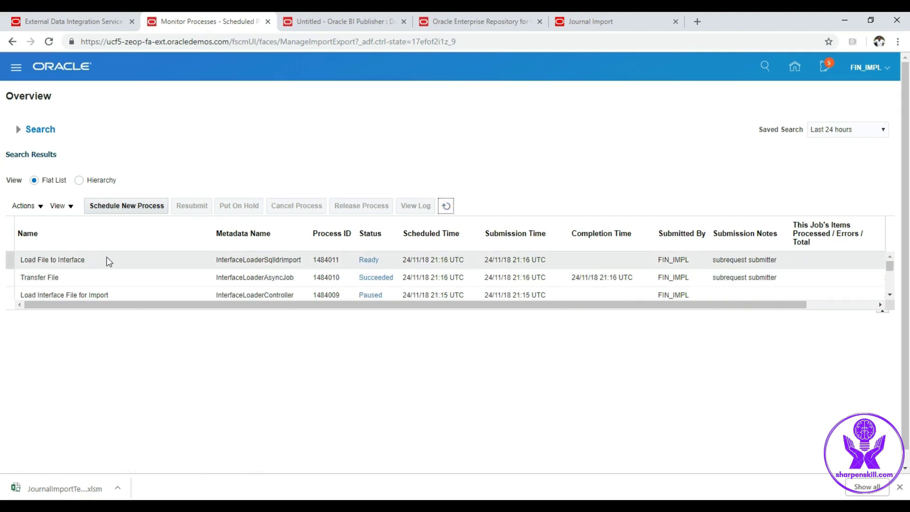
click(447, 207)
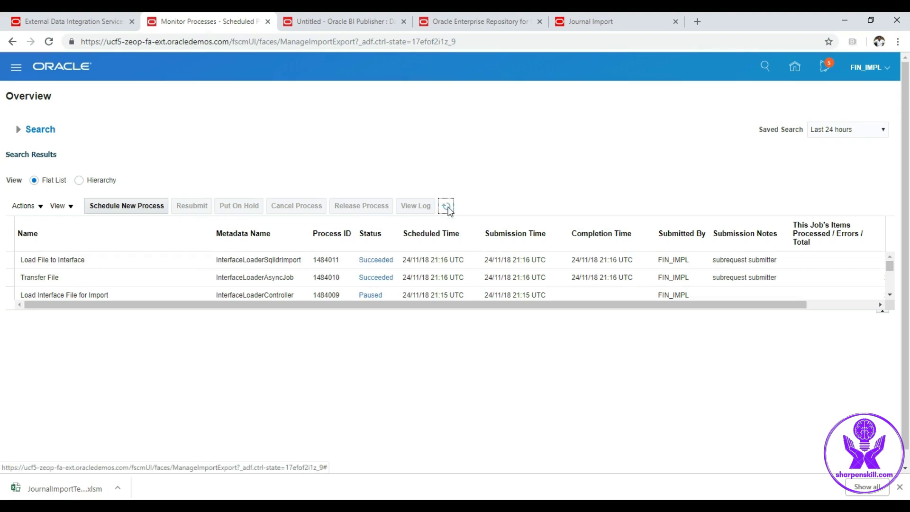
click(448, 208)
click(448, 208)
- Open the log attachment of the Load Interface File for Import process, review it to the end and return to the browser
click(121, 295)
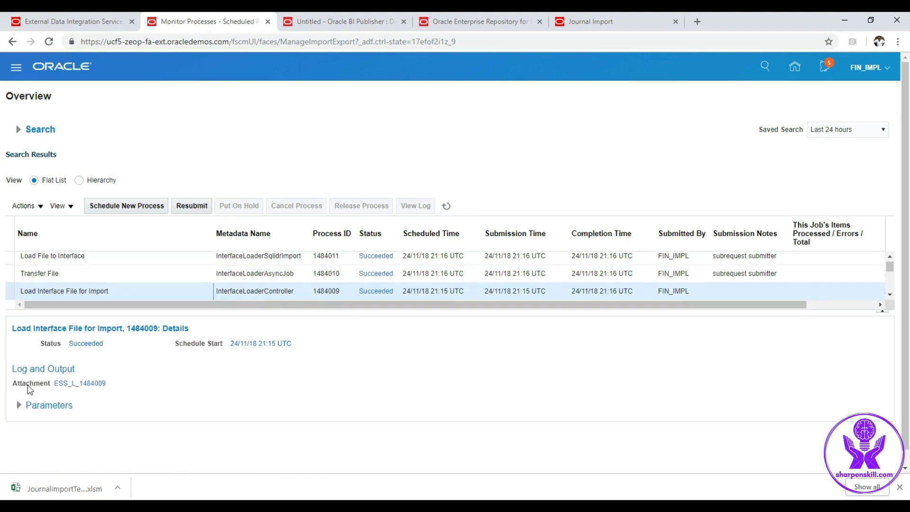
click(79, 385)
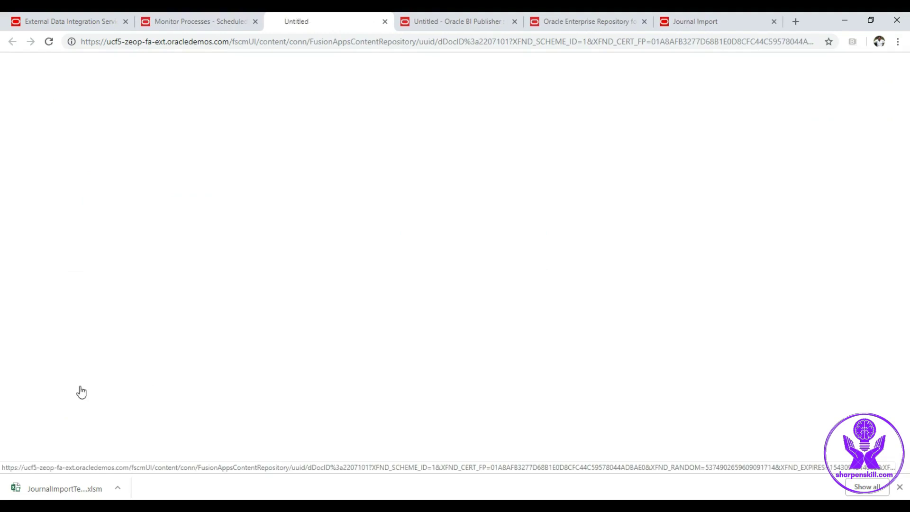
click(76, 488)
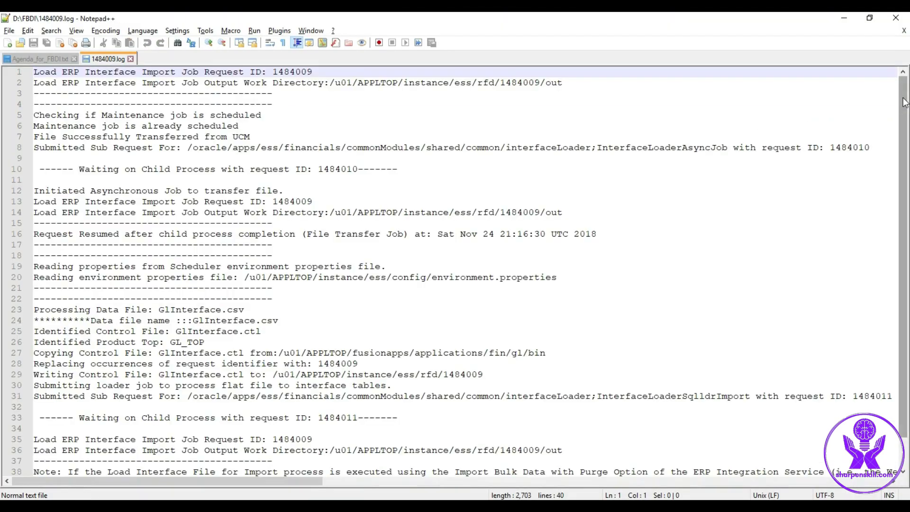
scroll(904, 102, down, 1)
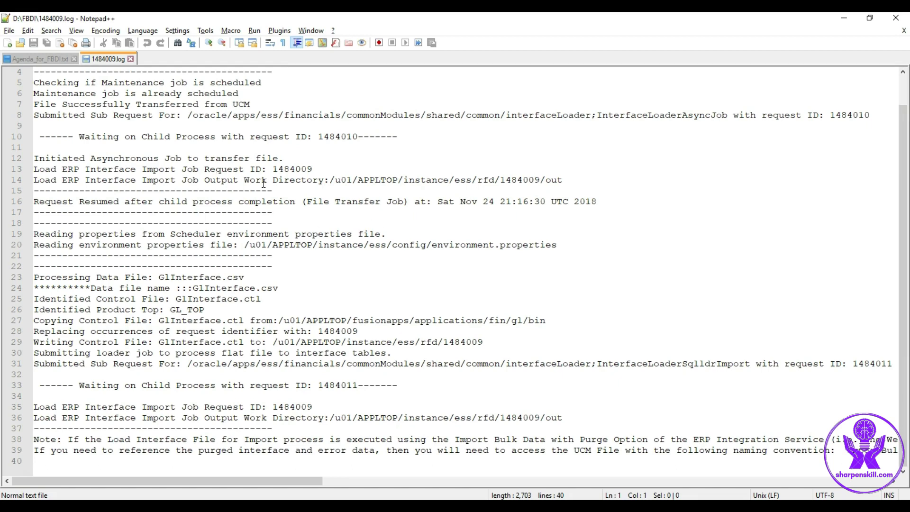
key(alt+Tab)
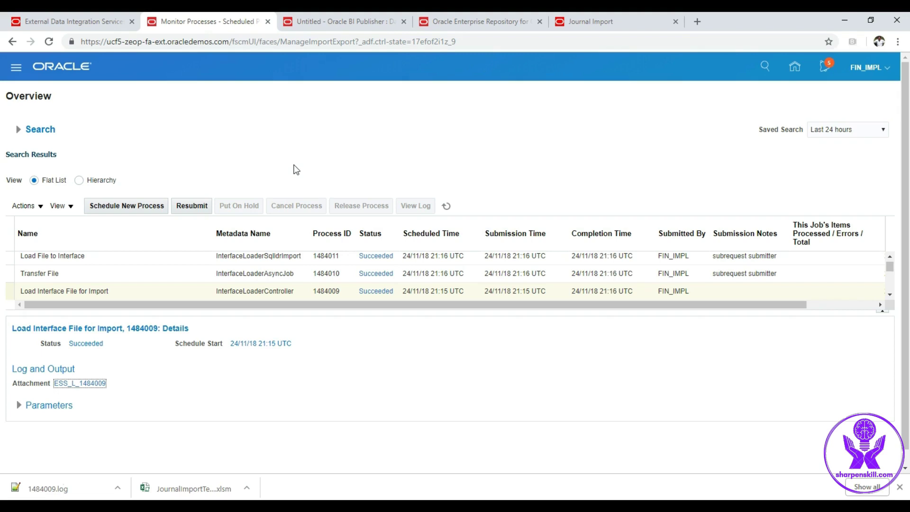
- Schedule a new process by searching for Import Journals and selecting it as the job
click(157, 211)
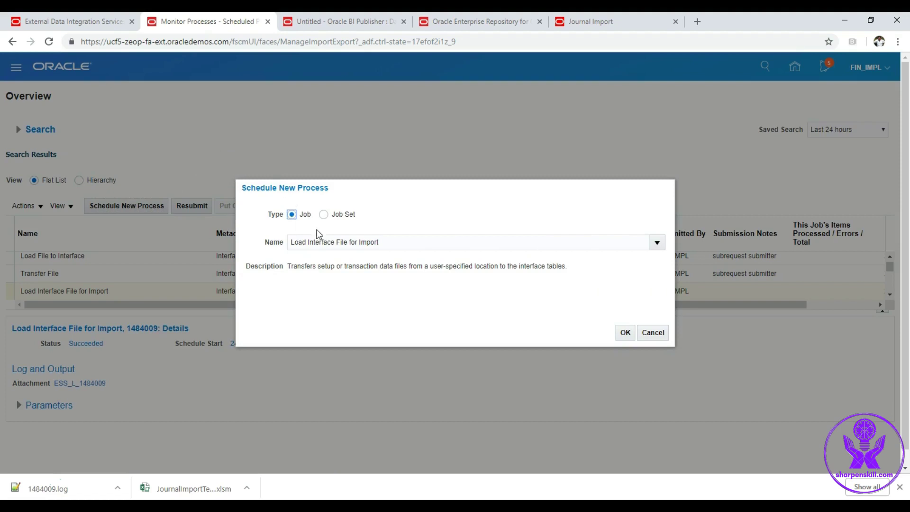
click(392, 245)
key(ctrl+a)
text(Import Journals)
key(Tab)
click(693, 175)
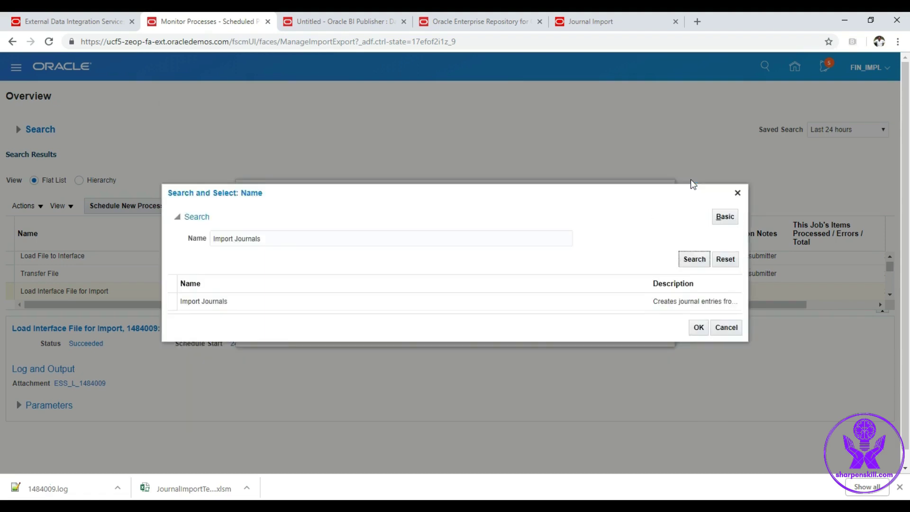
click(647, 308)
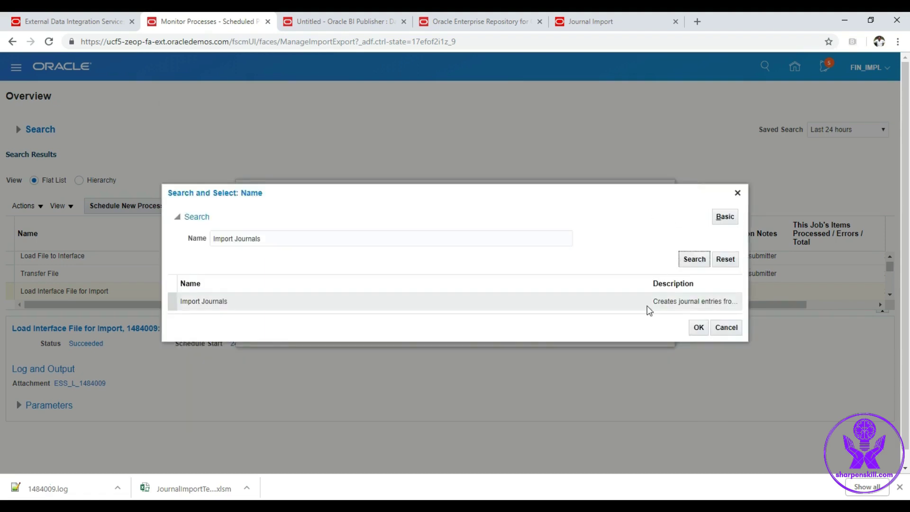
click(699, 327)
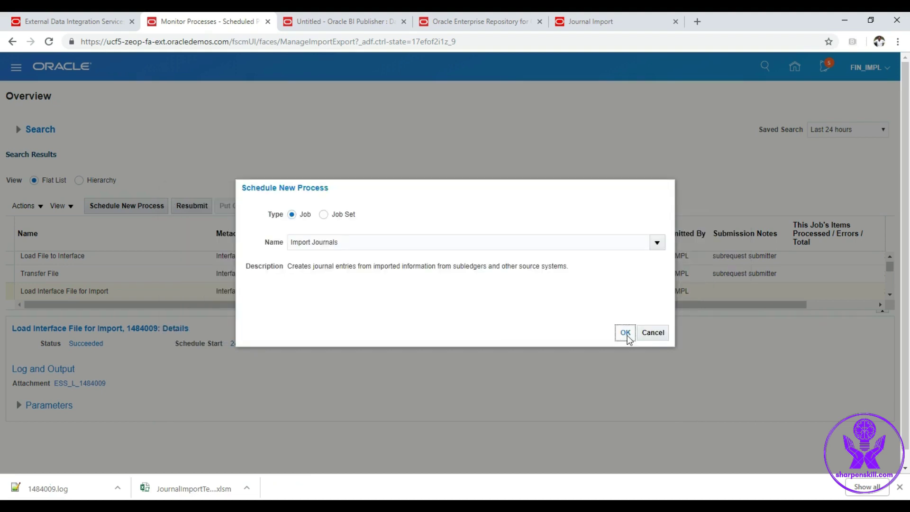
click(626, 333)
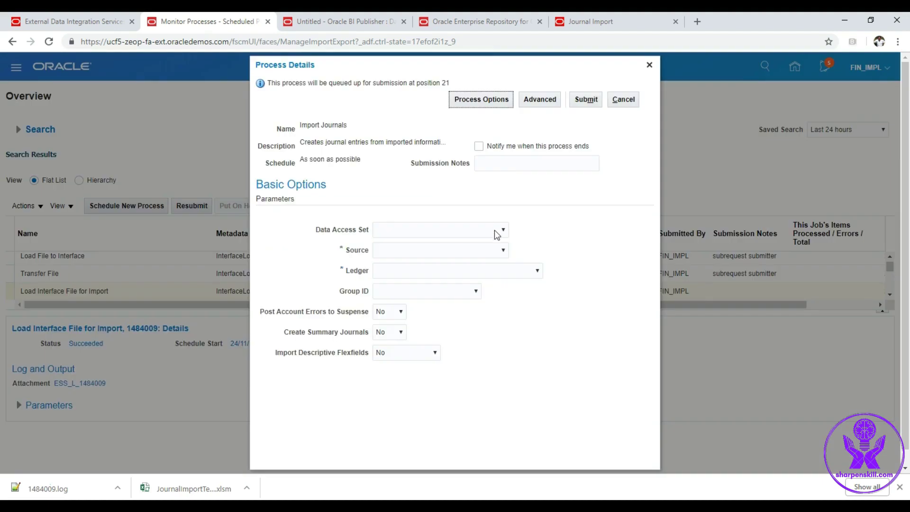
- Set the Data Access Set of the Import Journals process to US Primary Ledger
click(494, 230)
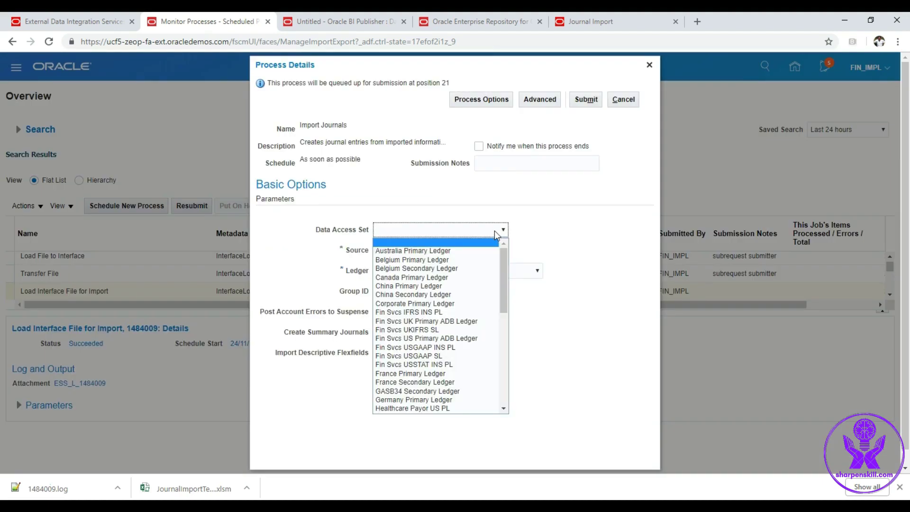
text(US Corp Ledger Set)
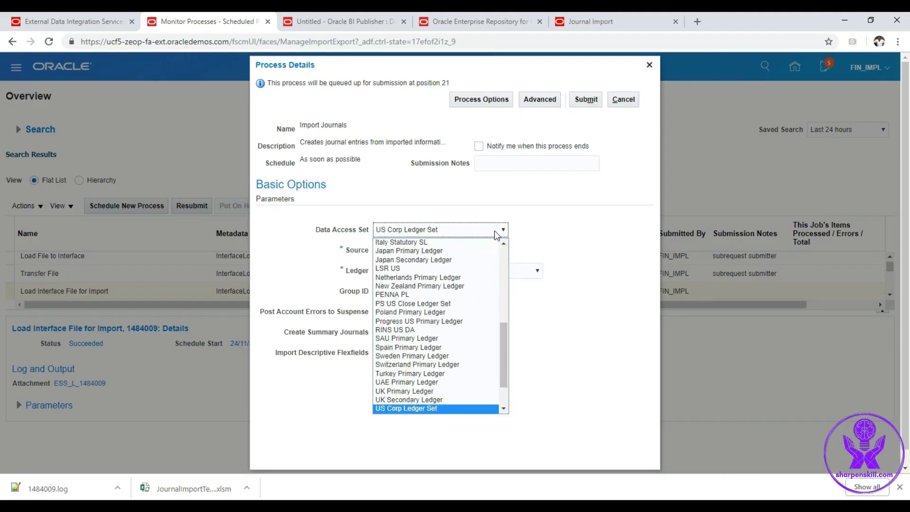
key(Down)
key(Down)
key(Down)
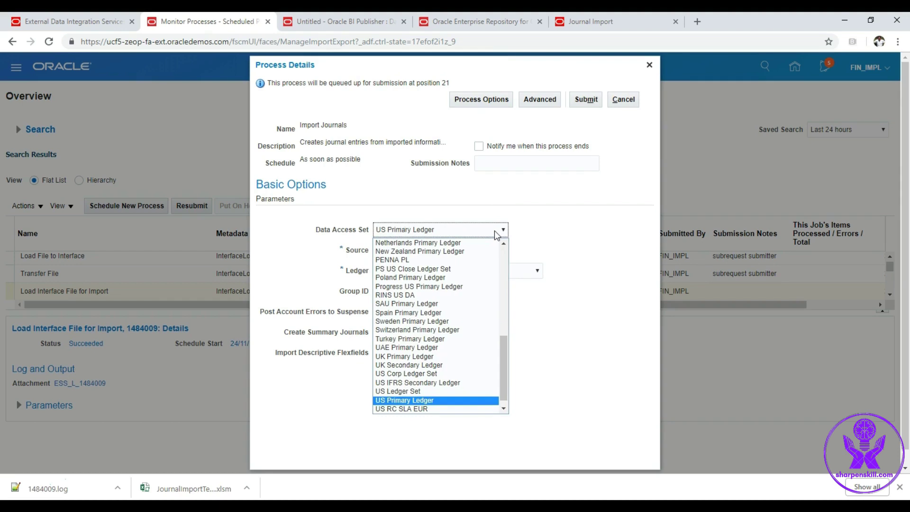
click(440, 401)
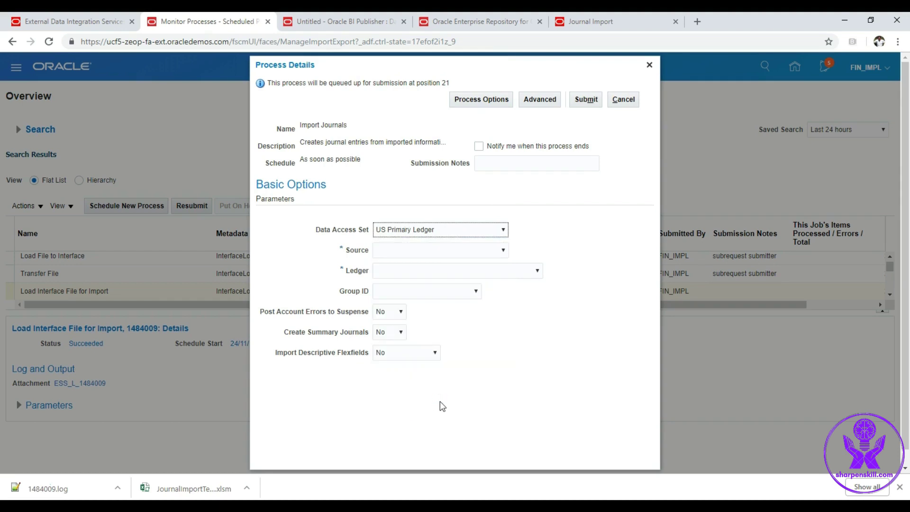
- Set the source to Spreadsheet and the ledger to US Primary Ledger, and submit the Import Journals process
click(497, 249)
drag(501, 283, 506, 365)
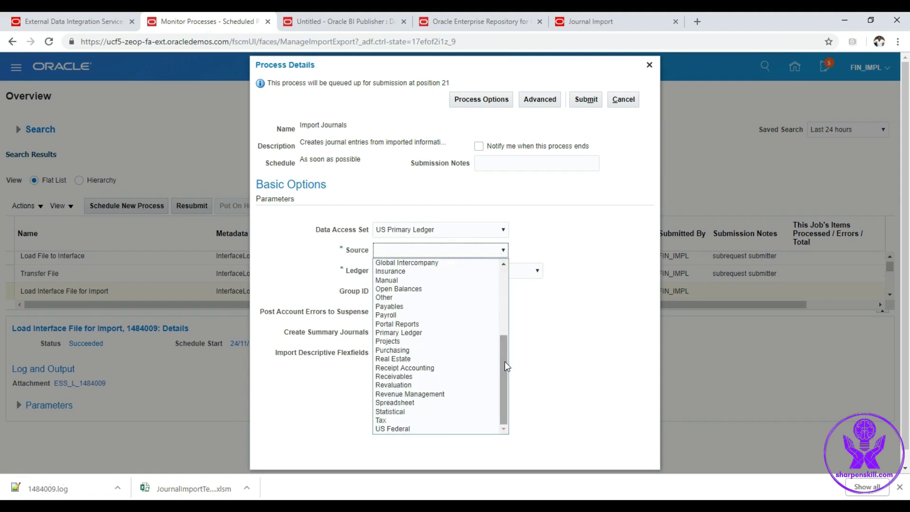
click(442, 403)
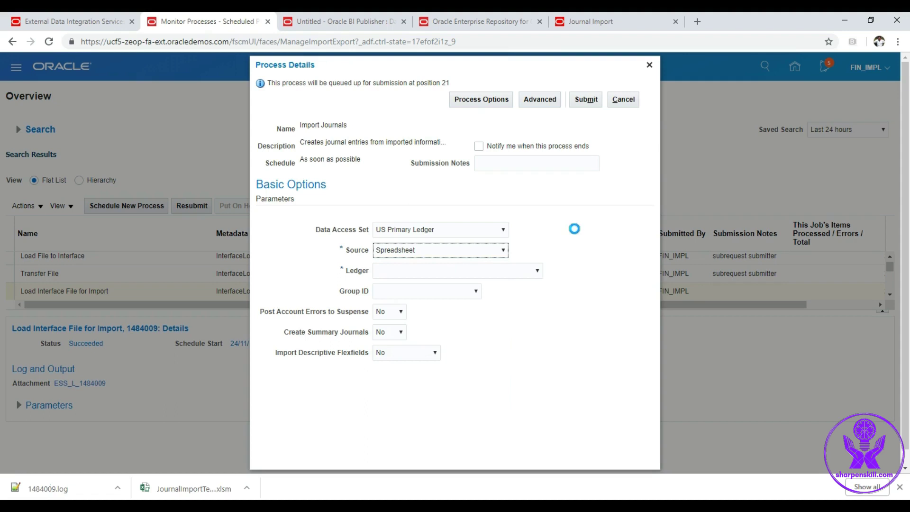
click(534, 273)
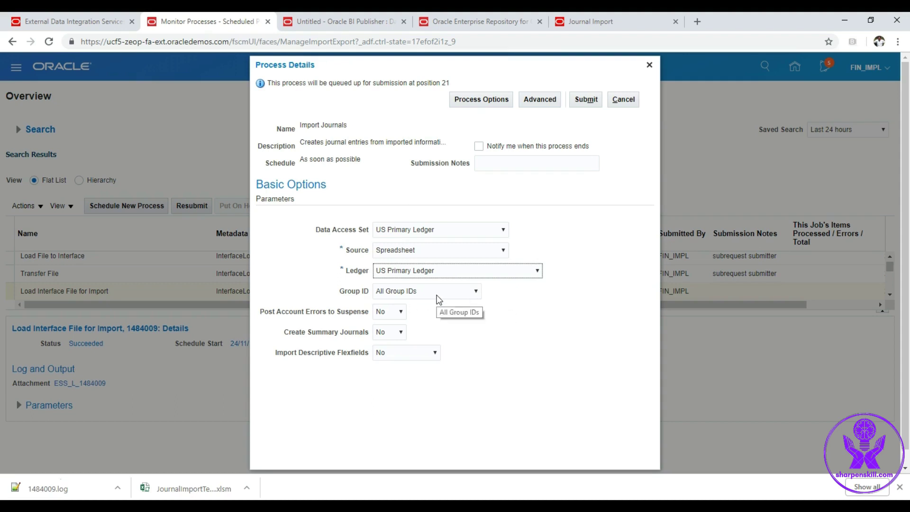
click(591, 103)
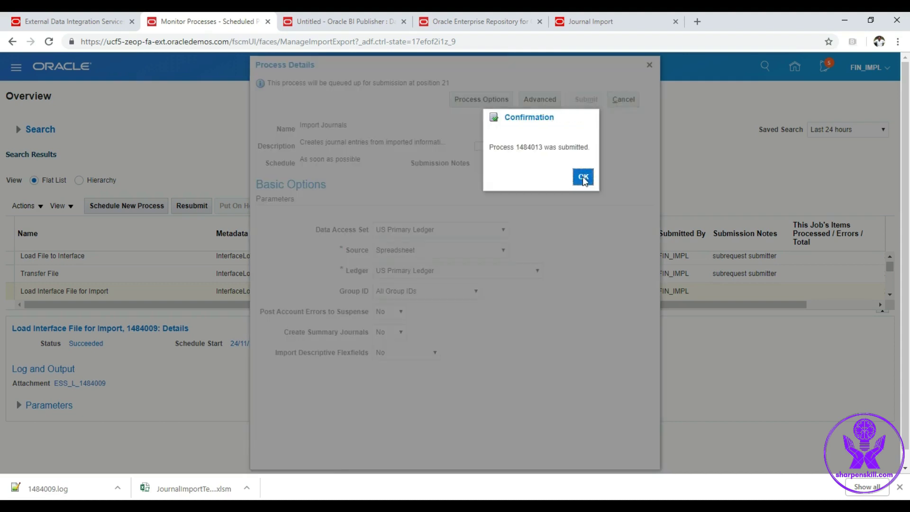
click(583, 178)
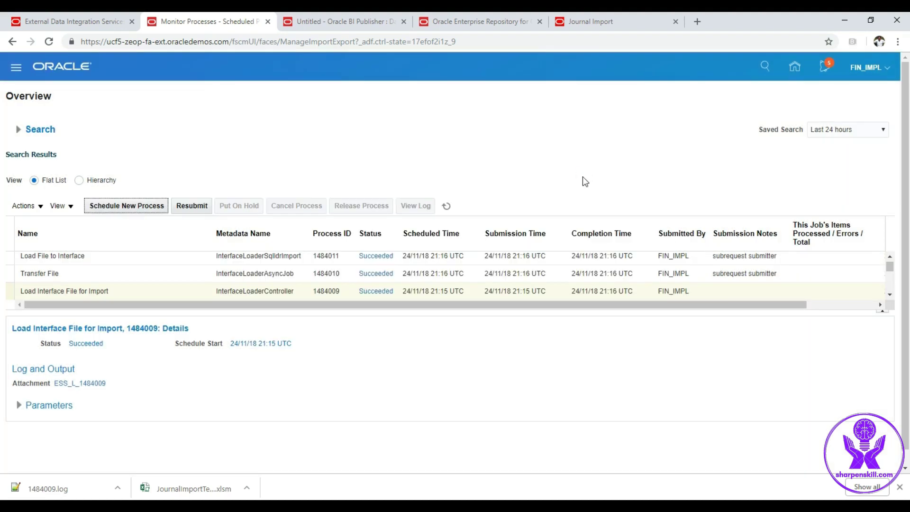
- Refresh the process list until the Import Journals process and its child process finish
click(446, 206)
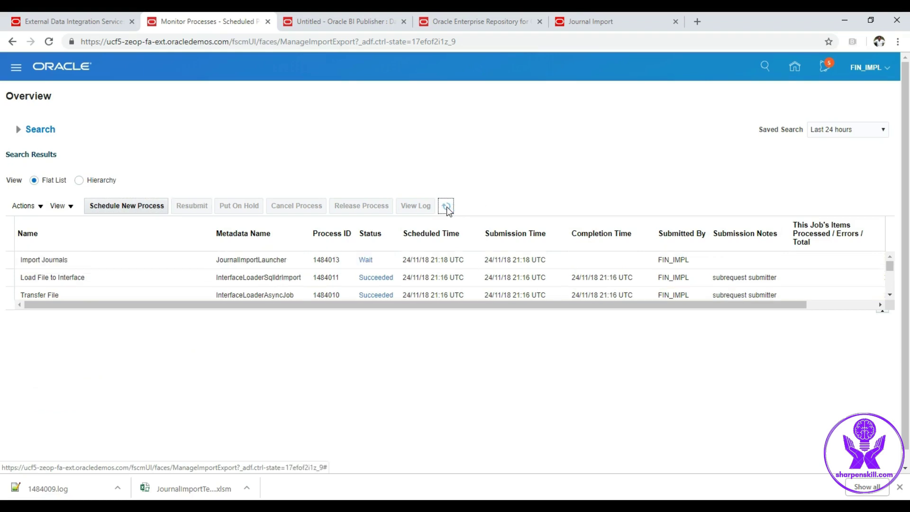
click(446, 207)
click(447, 207)
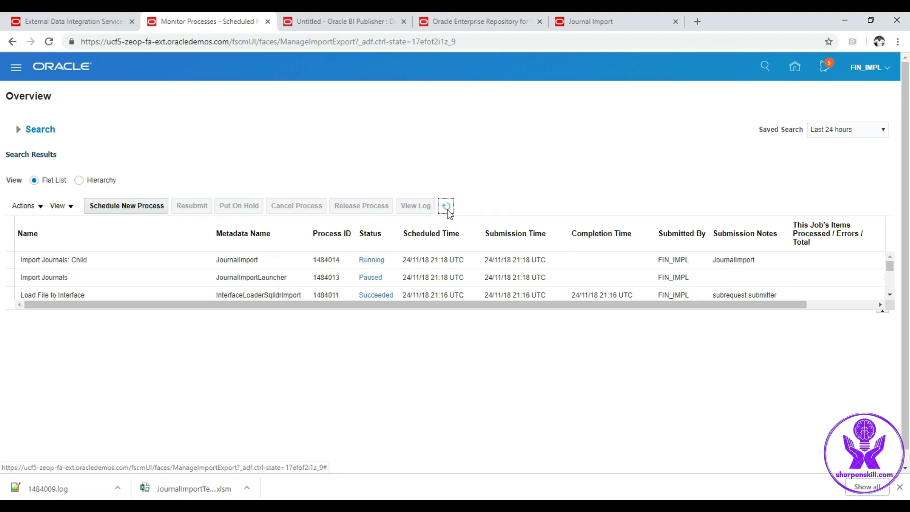
click(447, 207)
click(447, 210)
click(448, 211)
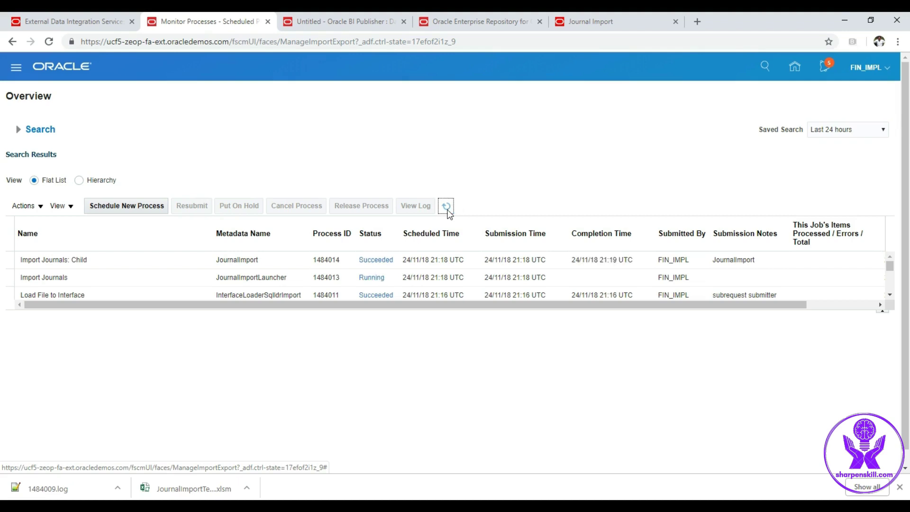
click(448, 210)
click(447, 211)
- Open the log attachment of the Import Journals process, review it to the end and return to the browser
click(89, 281)
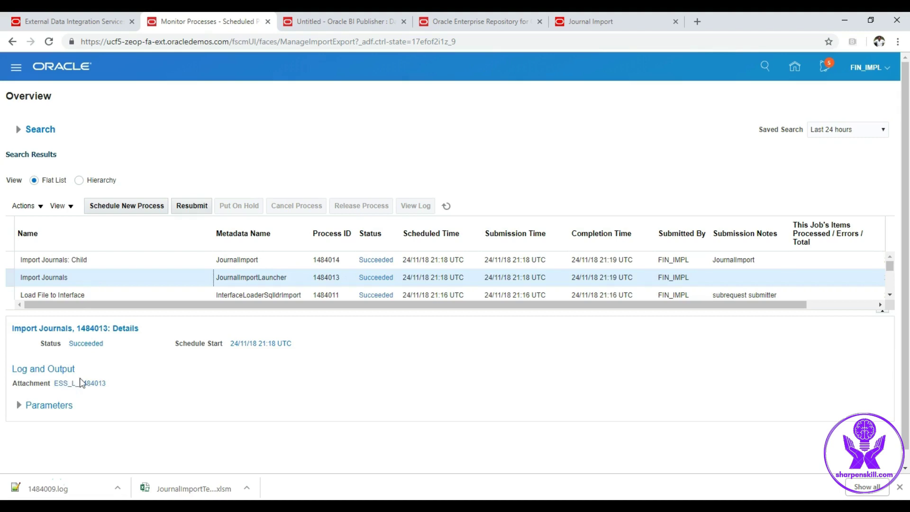
click(82, 386)
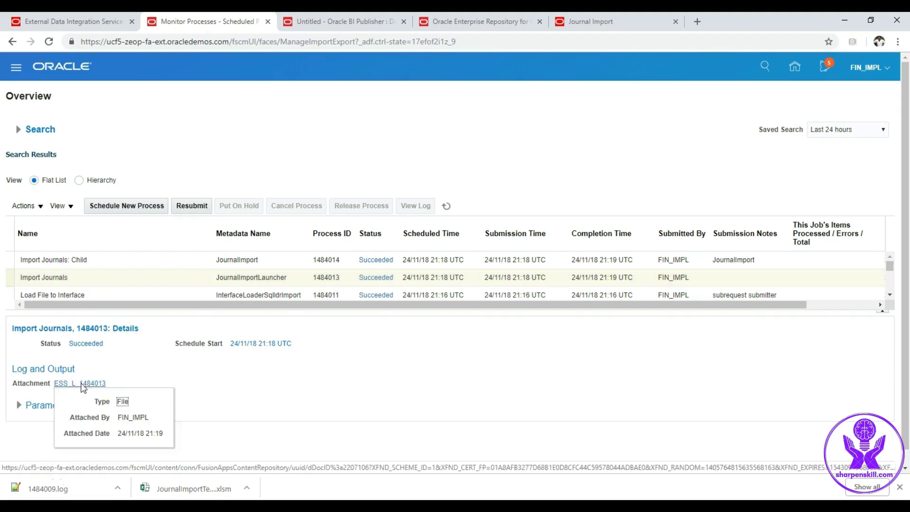
click(61, 491)
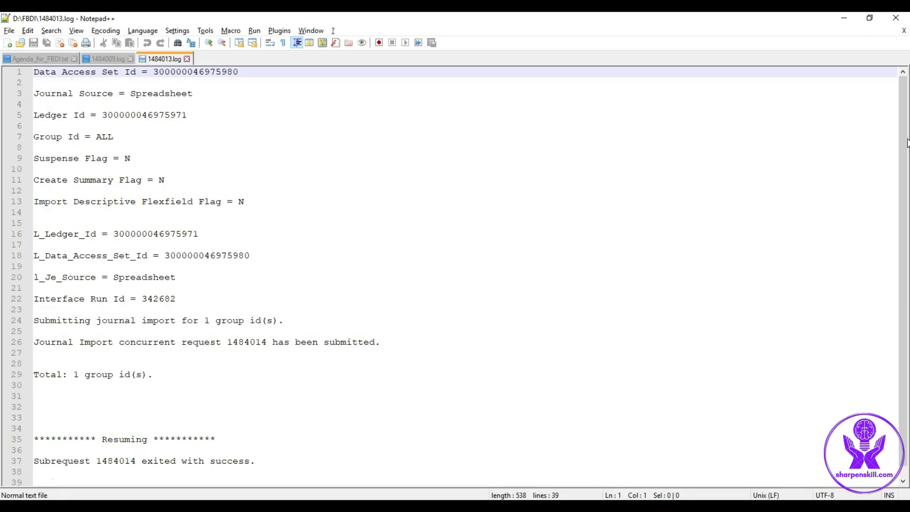
scroll(534, 349, down, 1)
key(alt+Tab)
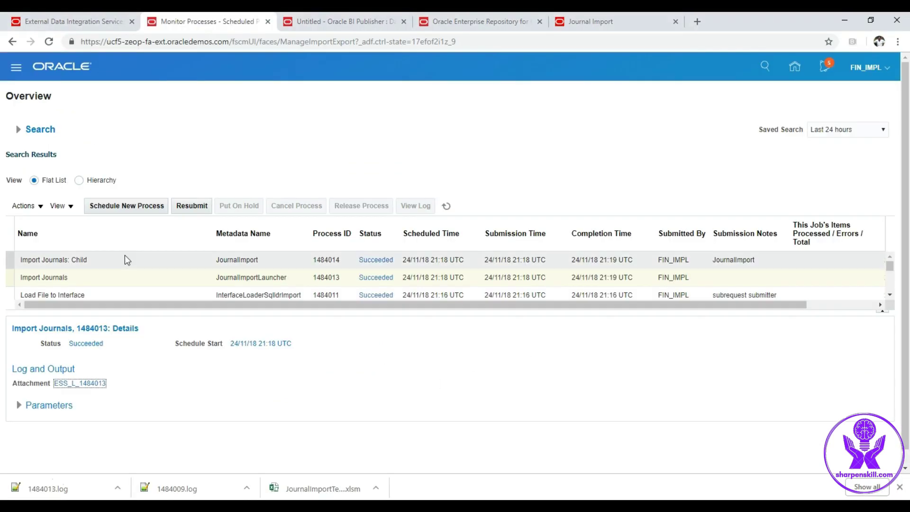
- Open the text output file attached to the Import Journals: Child process
click(125, 258)
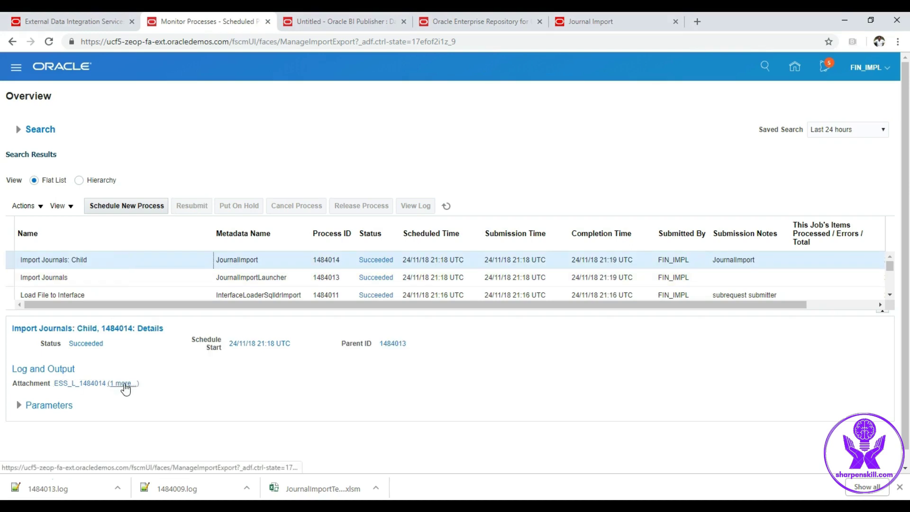
click(124, 383)
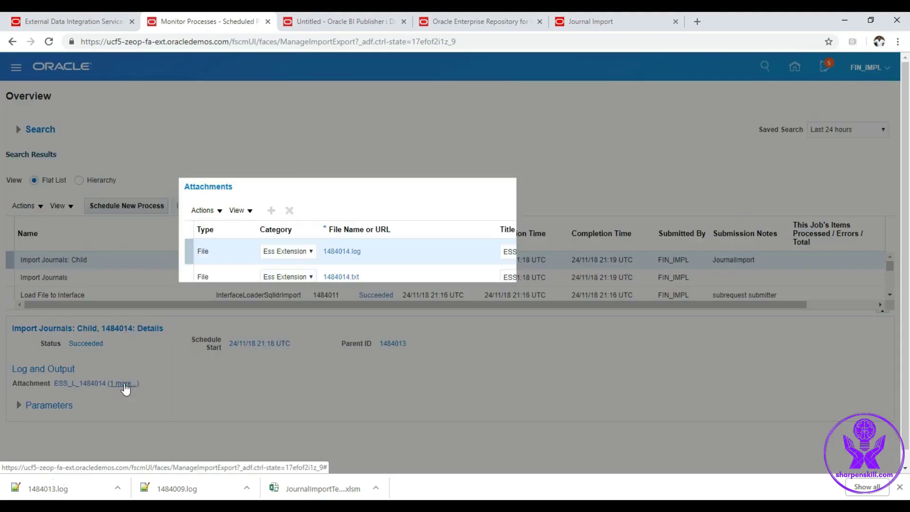
click(353, 278)
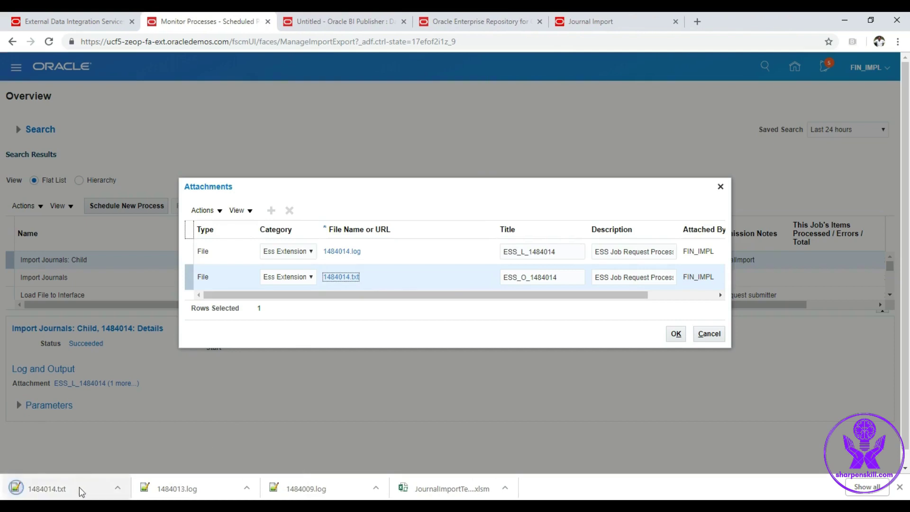
click(80, 495)
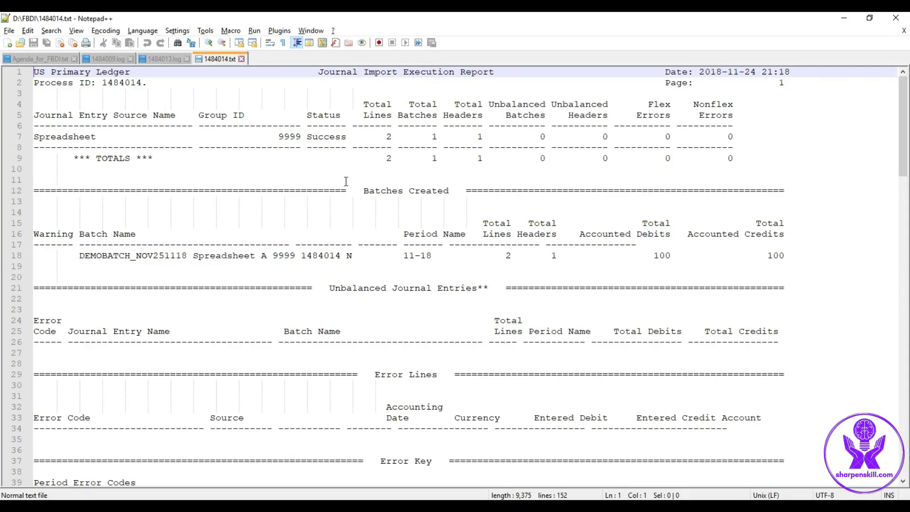
- Check the import status and the batch's total debits in the execution report, then return to the browser and close the attachments
double_click(327, 137)
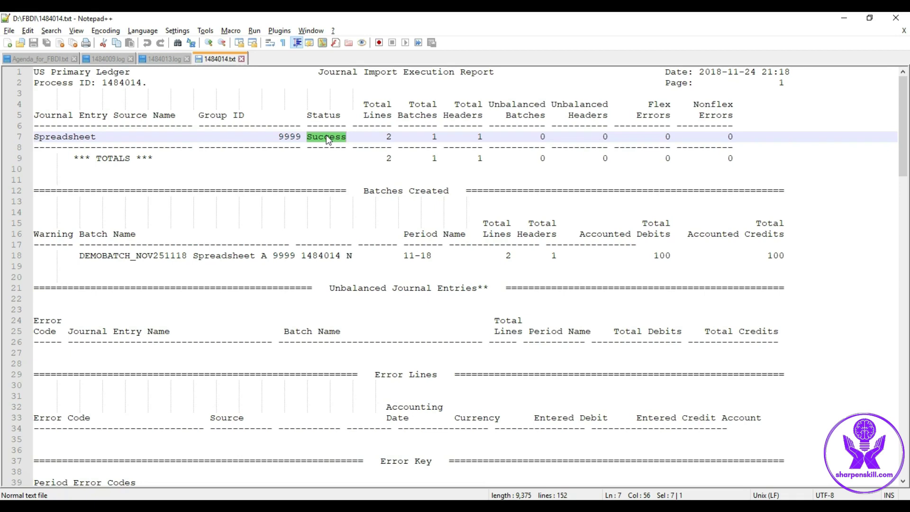
double_click(666, 258)
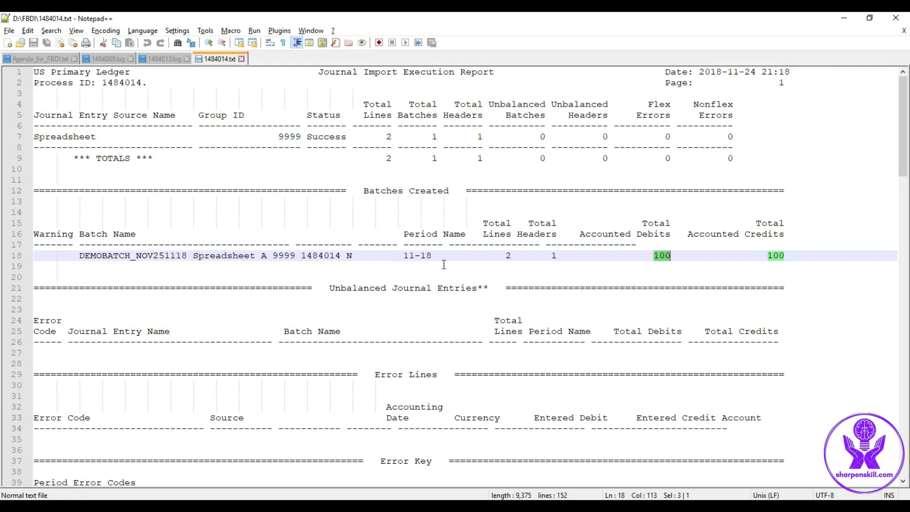
key(alt+Tab)
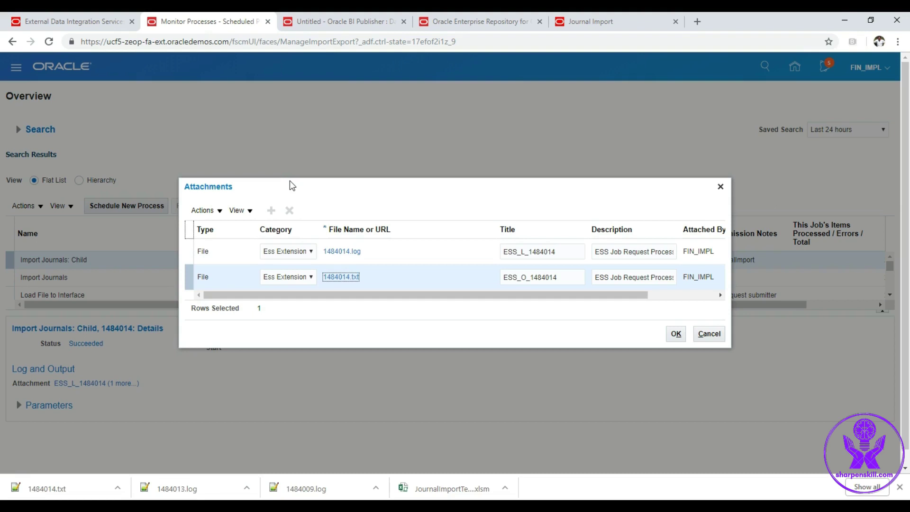
click(720, 186)
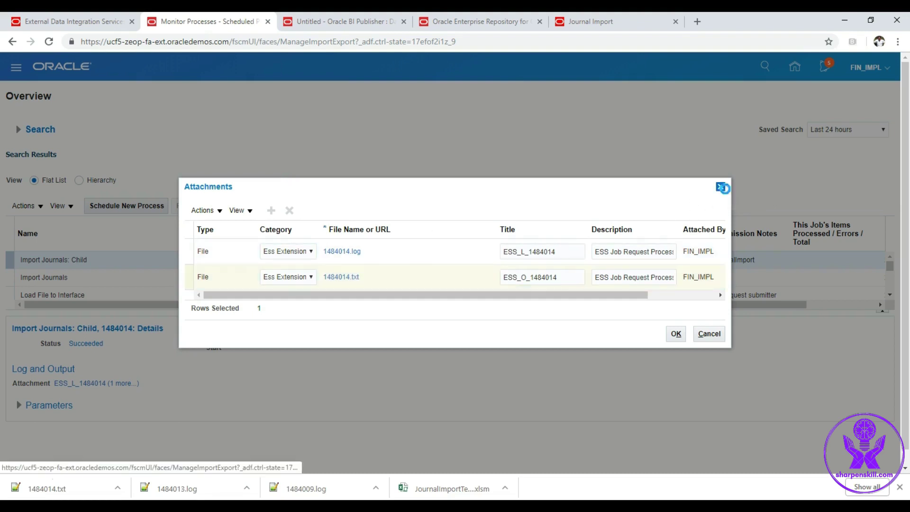
- Go to the Journals work area under General Accounting
click(17, 74)
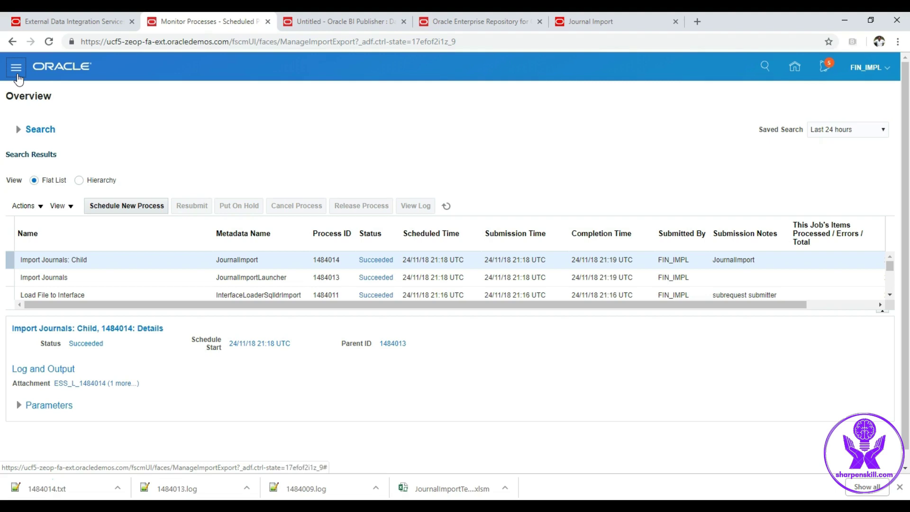
drag(440, 129, 440, 312)
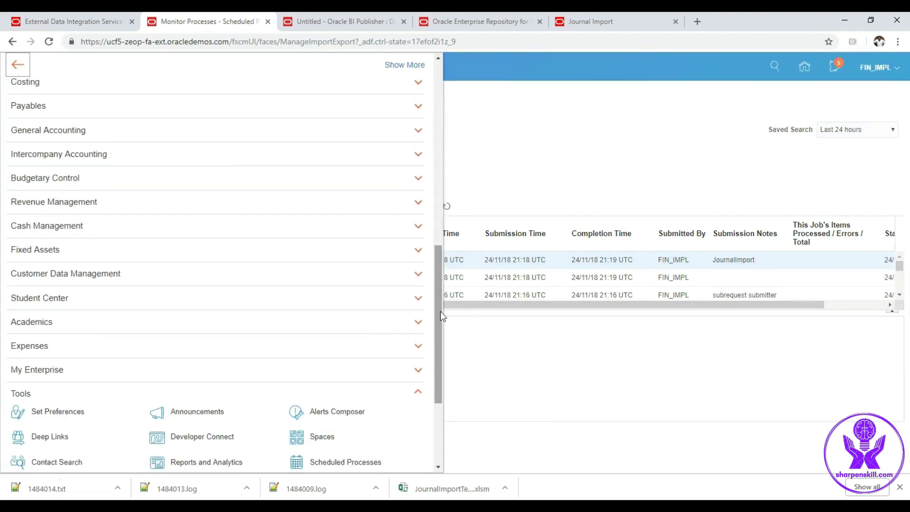
click(418, 131)
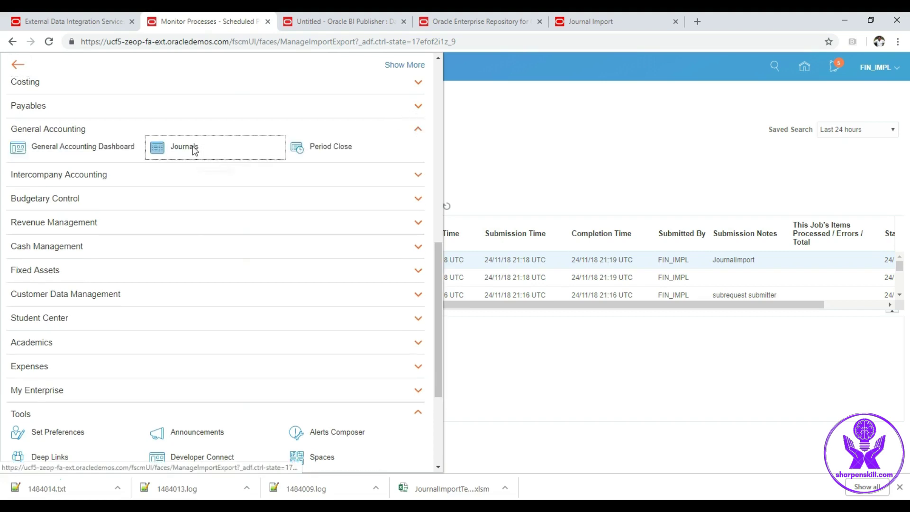
click(193, 148)
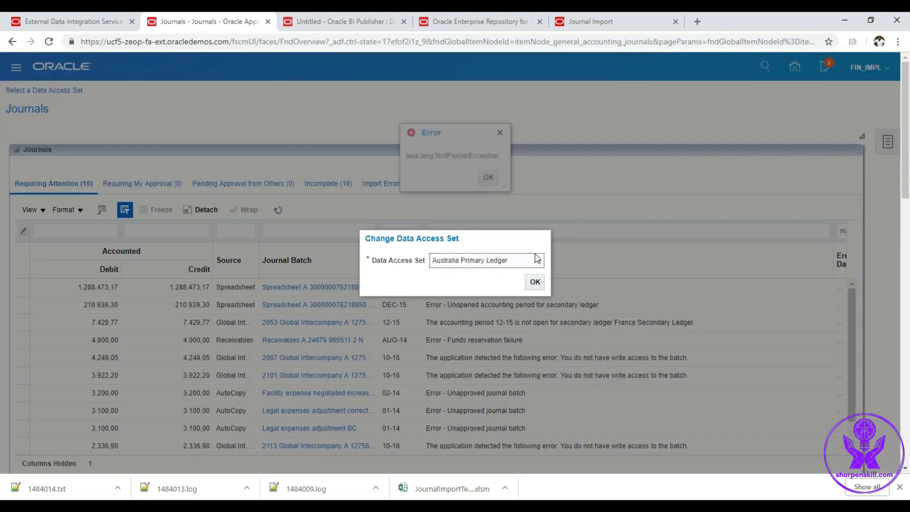
- Change the data access set of the Journals work area to US Primary Ledger
click(538, 261)
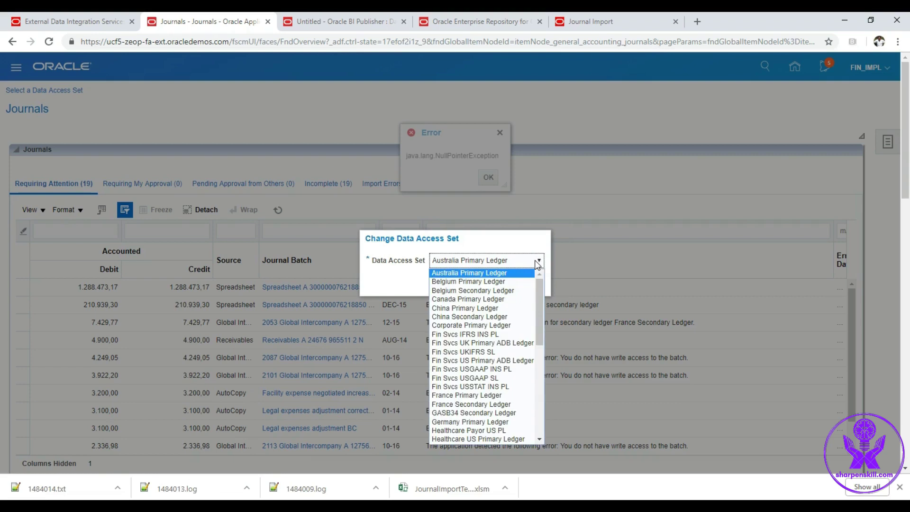
drag(540, 286, 542, 378)
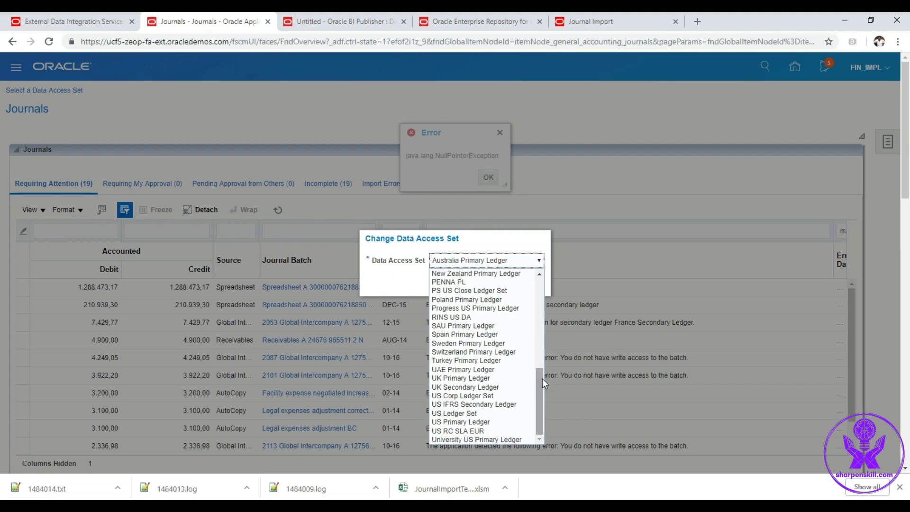
click(481, 422)
click(536, 287)
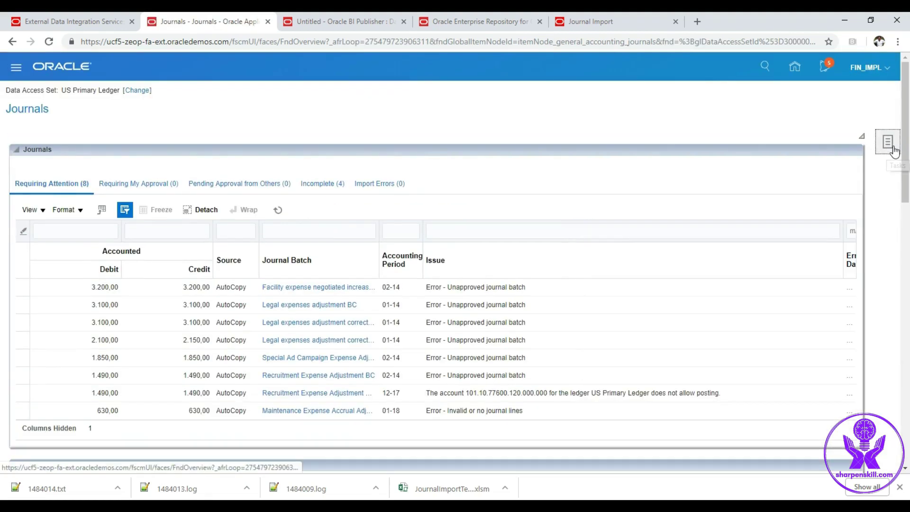
- In Manage Journals, search for journals starting with DEMO%25% in accounting period 11-18
click(892, 150)
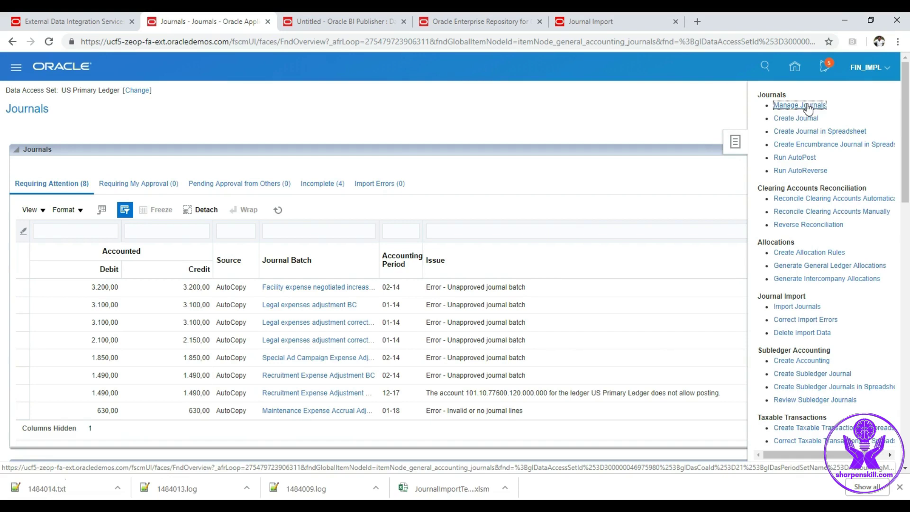
click(808, 106)
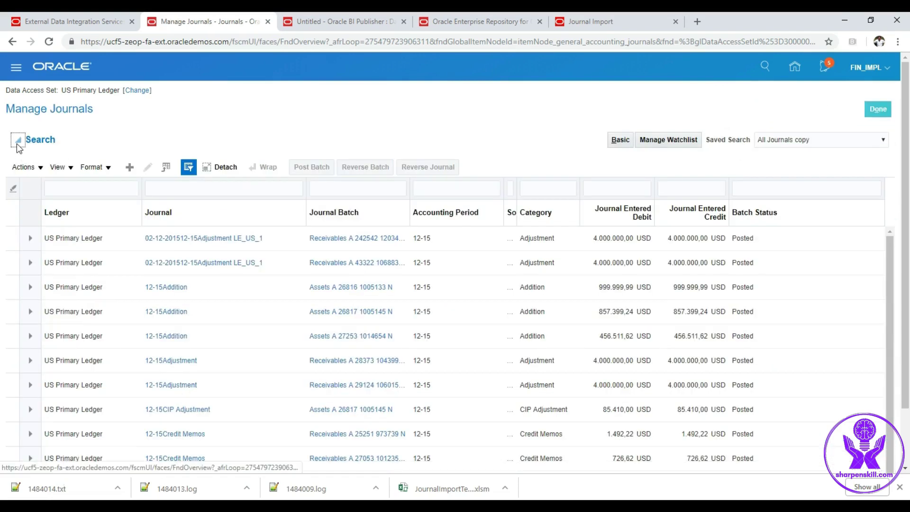
click(17, 142)
click(379, 217)
key(BackSpace)
key(BackSpace)
key(BackSpace)
key(BackSpace)
key(BackSpace)
text(11-)
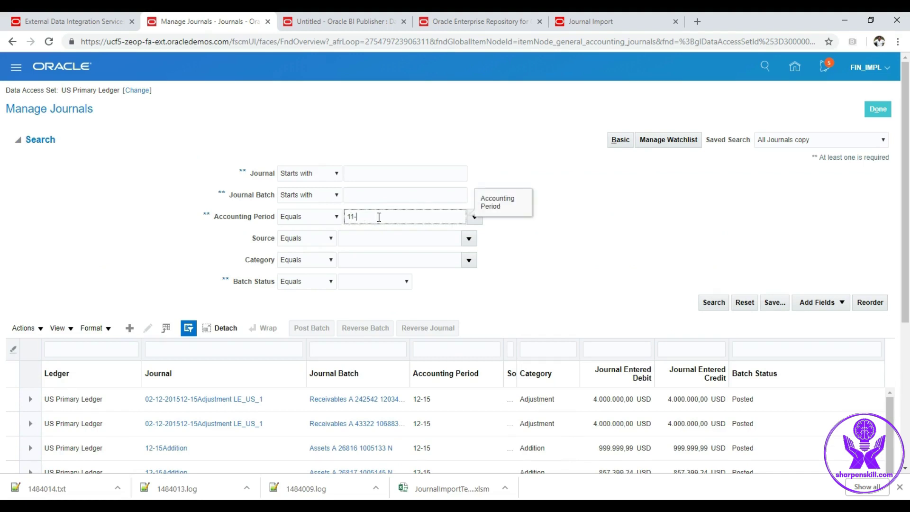
text(18)
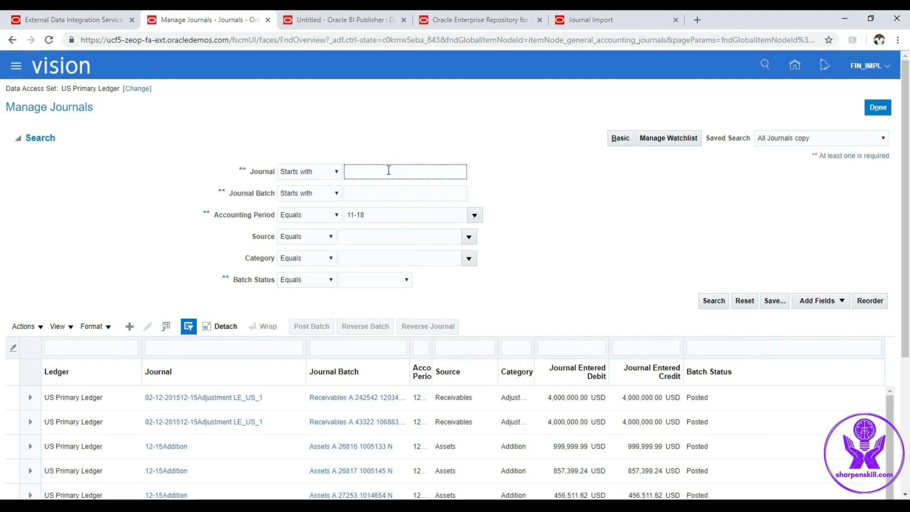
text(DEMO%25%)
click(712, 302)
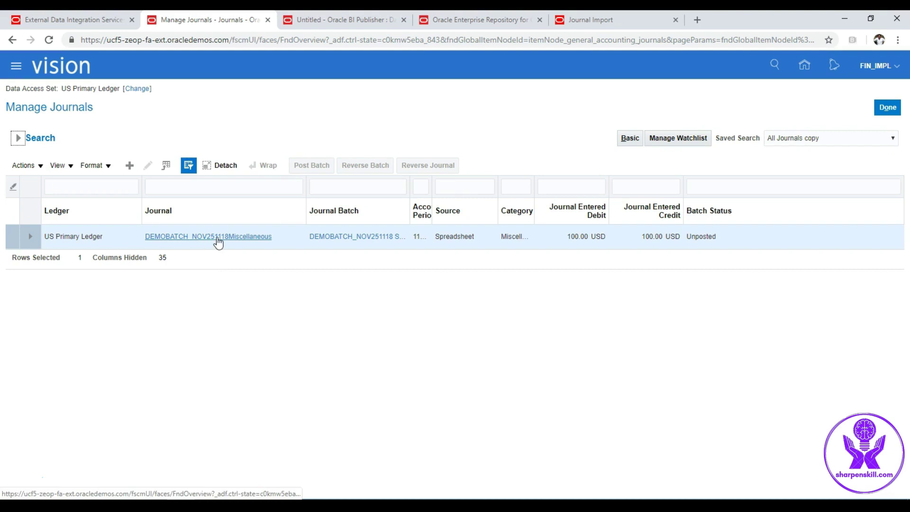
- Open the journal DEMOBATCH_NOV251118Miscellaneous and review its batch details and journal lines
click(218, 238)
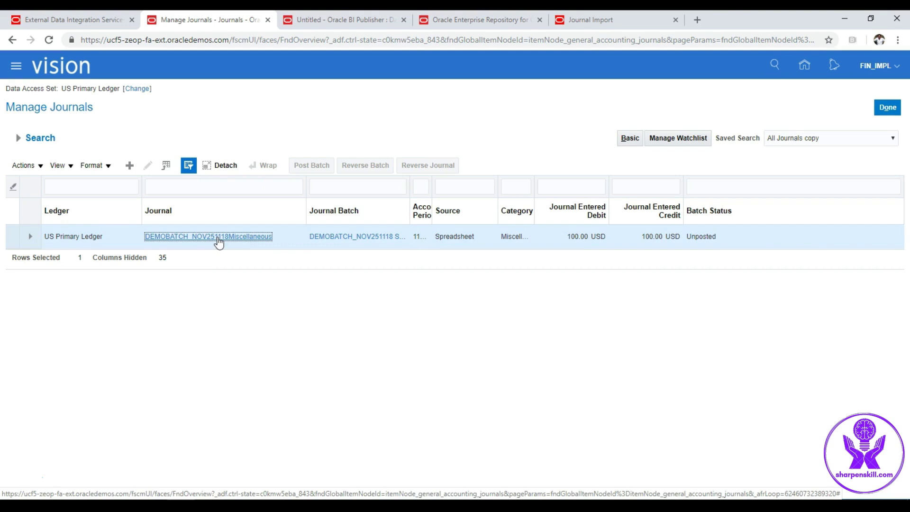
click(218, 241)
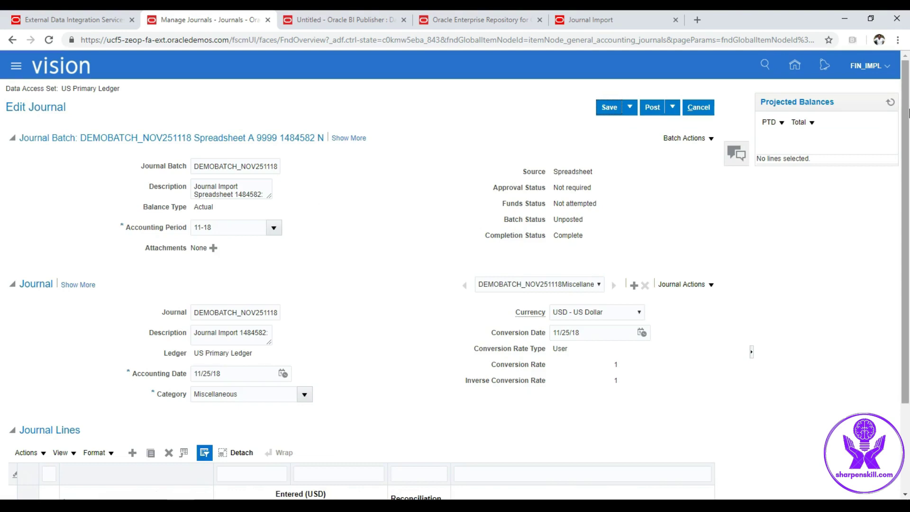
drag(908, 114, 909, 237)
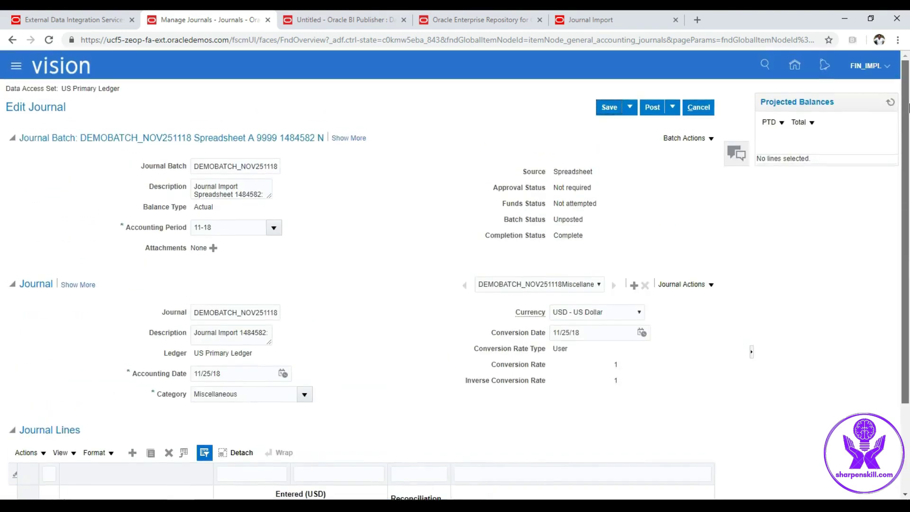